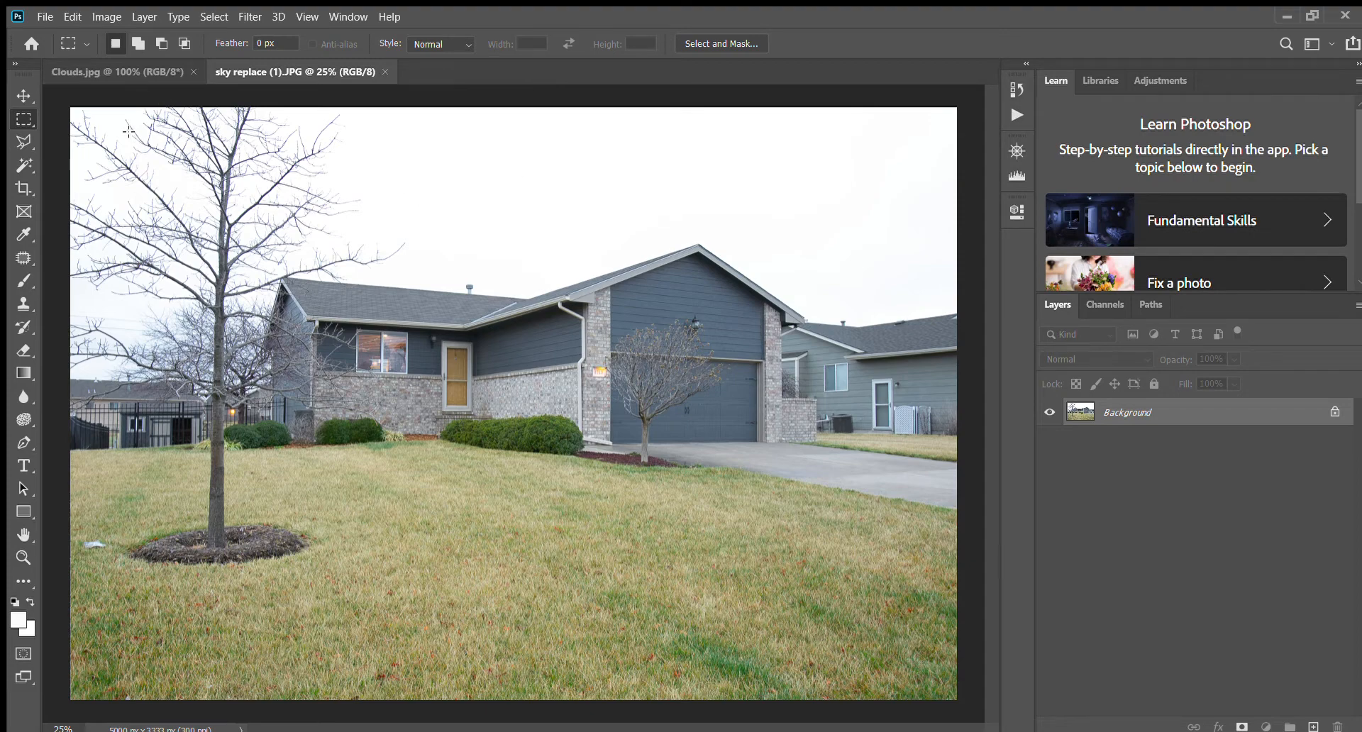
# Clear the selection in Clouds.jpg and return to the house photo
pyautogui.click(114, 72)
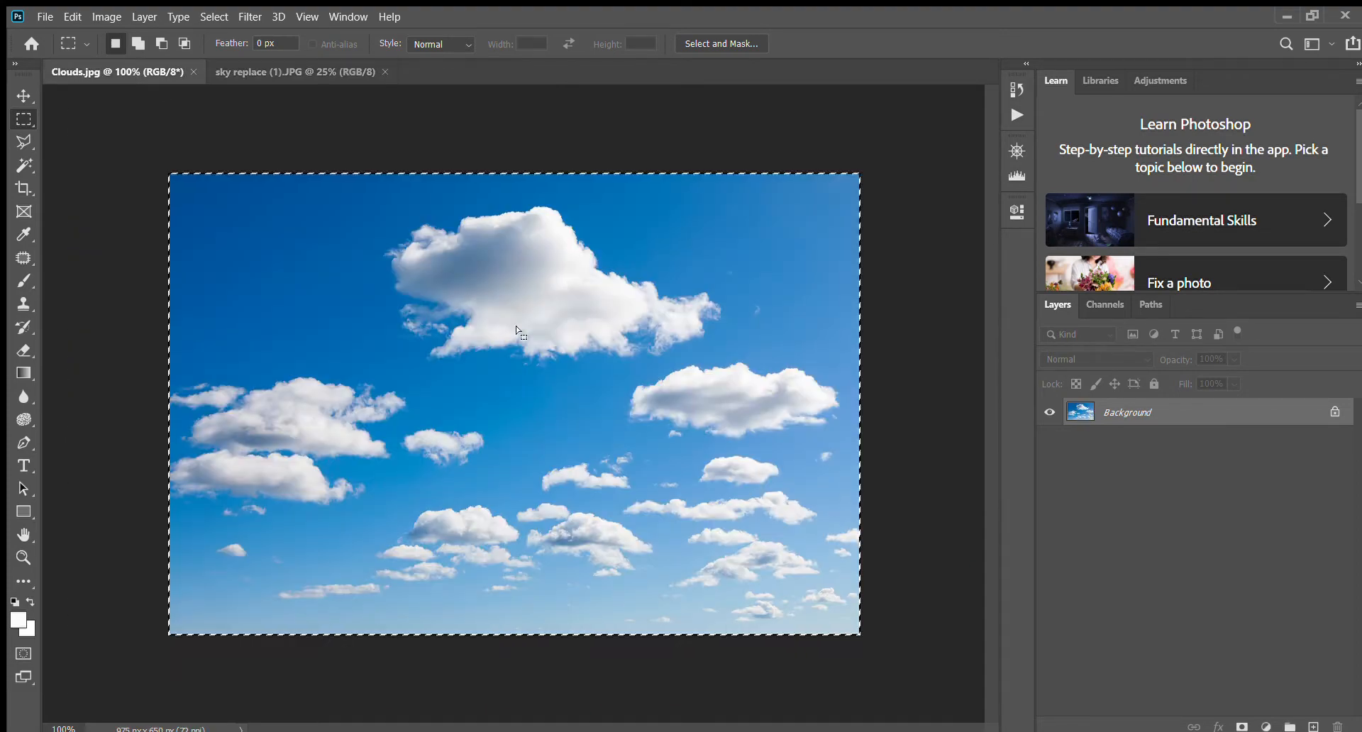
pyautogui.hotkey('ctrl', 'd')
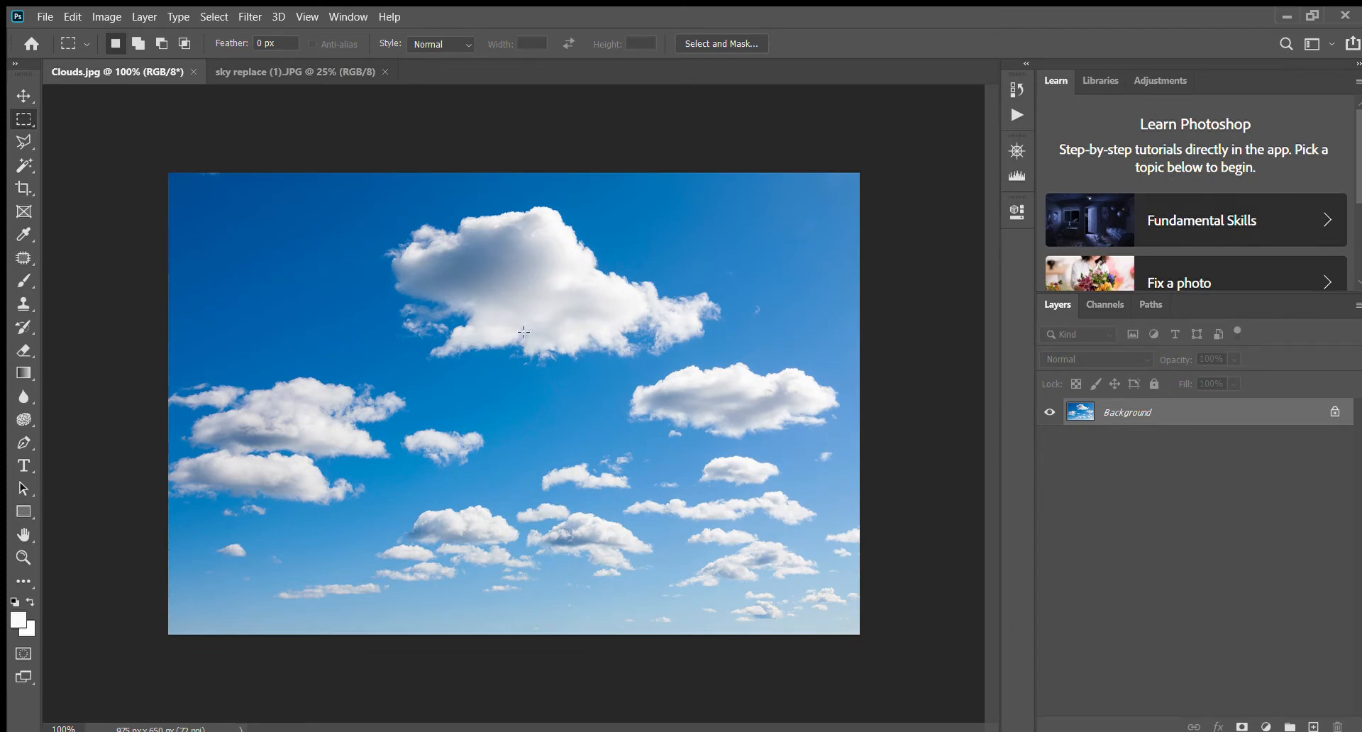
pyautogui.click(243, 67)
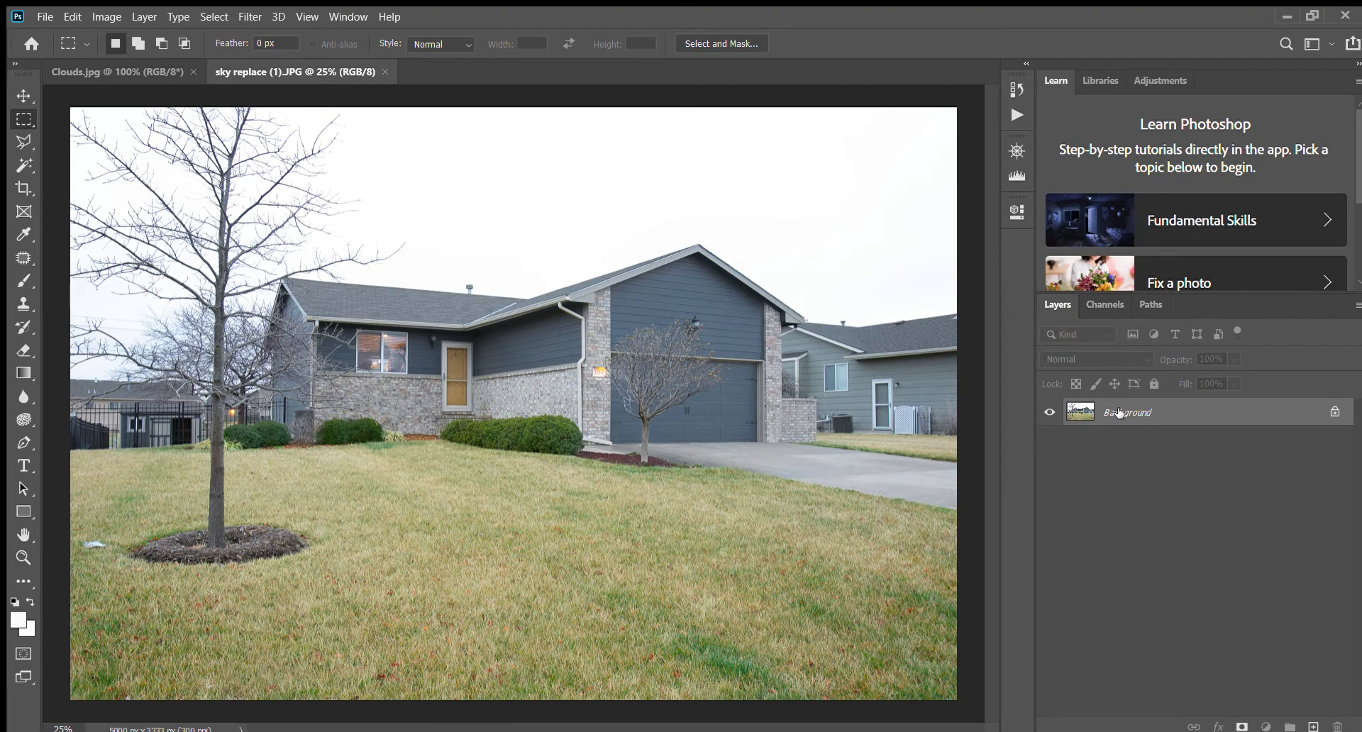
# Duplicate the Background layer of the house photo twice
pyautogui.doubleClick(1152, 424)
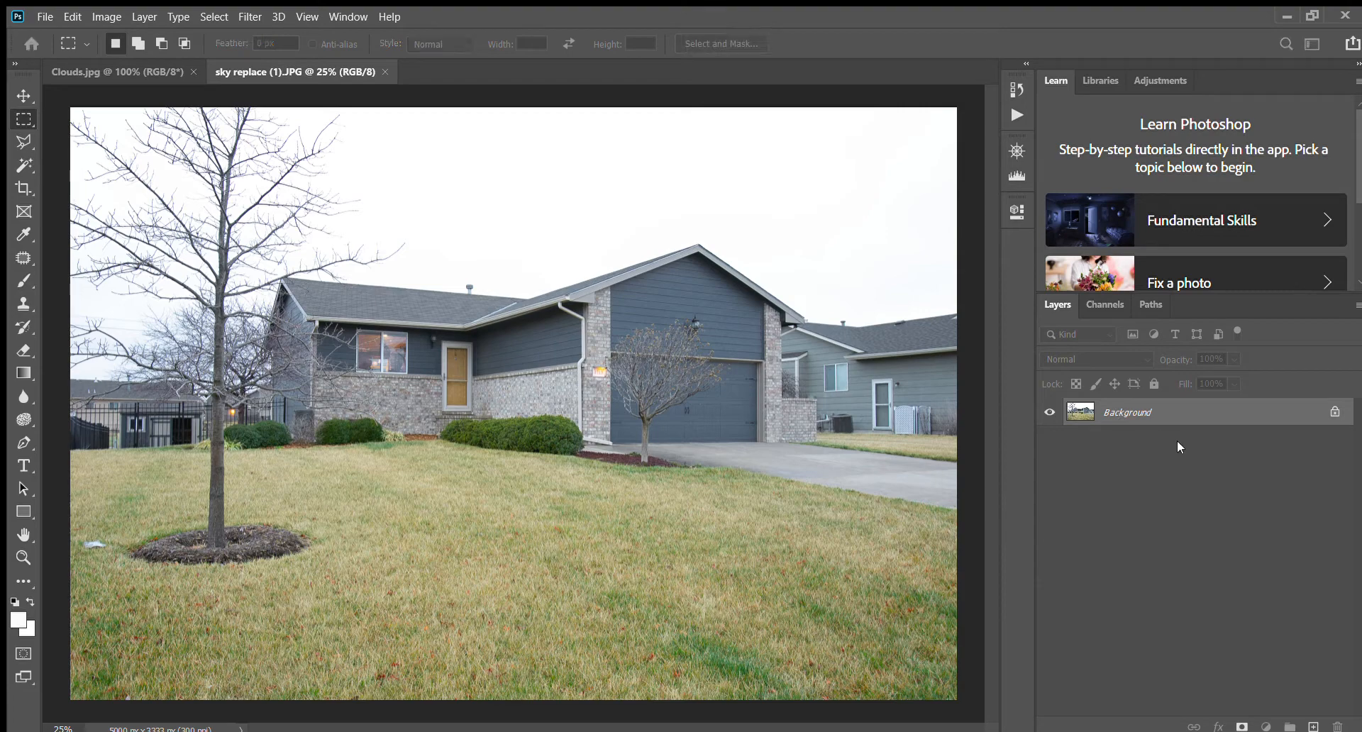
pyautogui.press('Return')
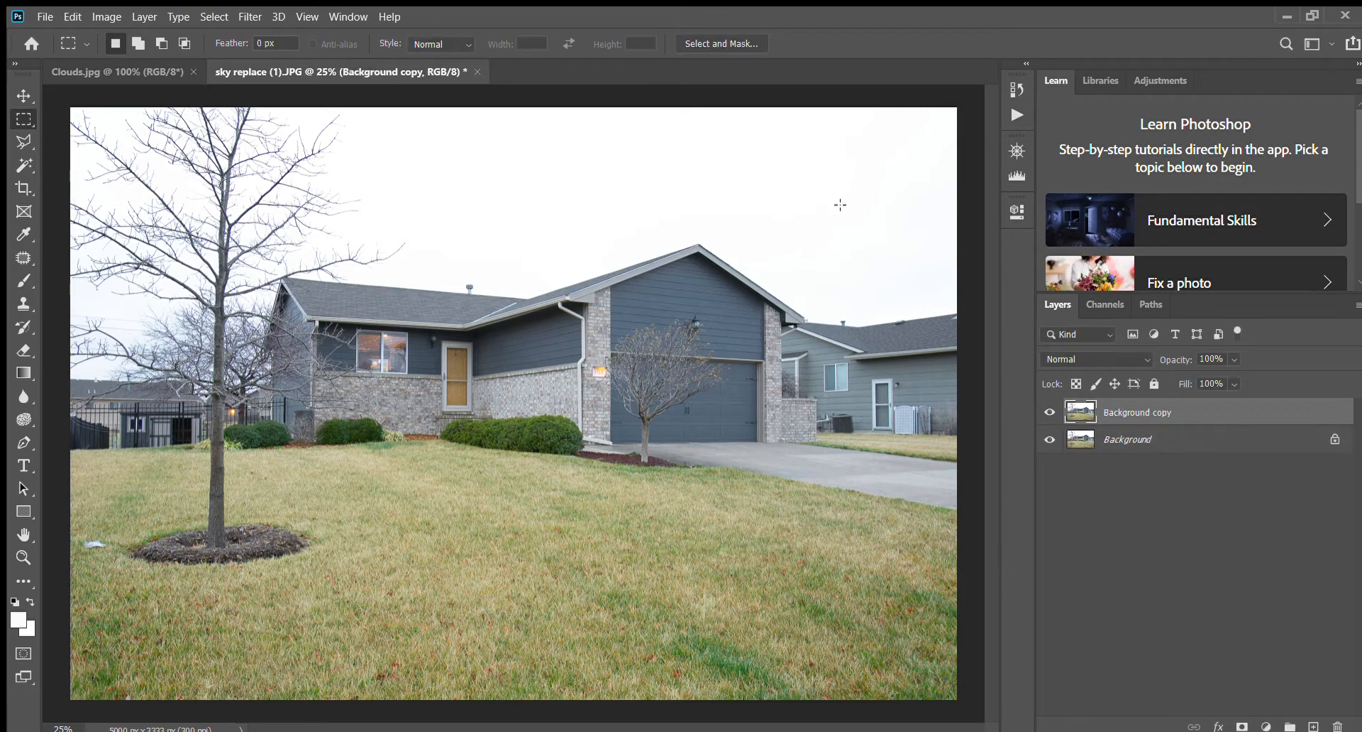
pyautogui.click(1144, 441)
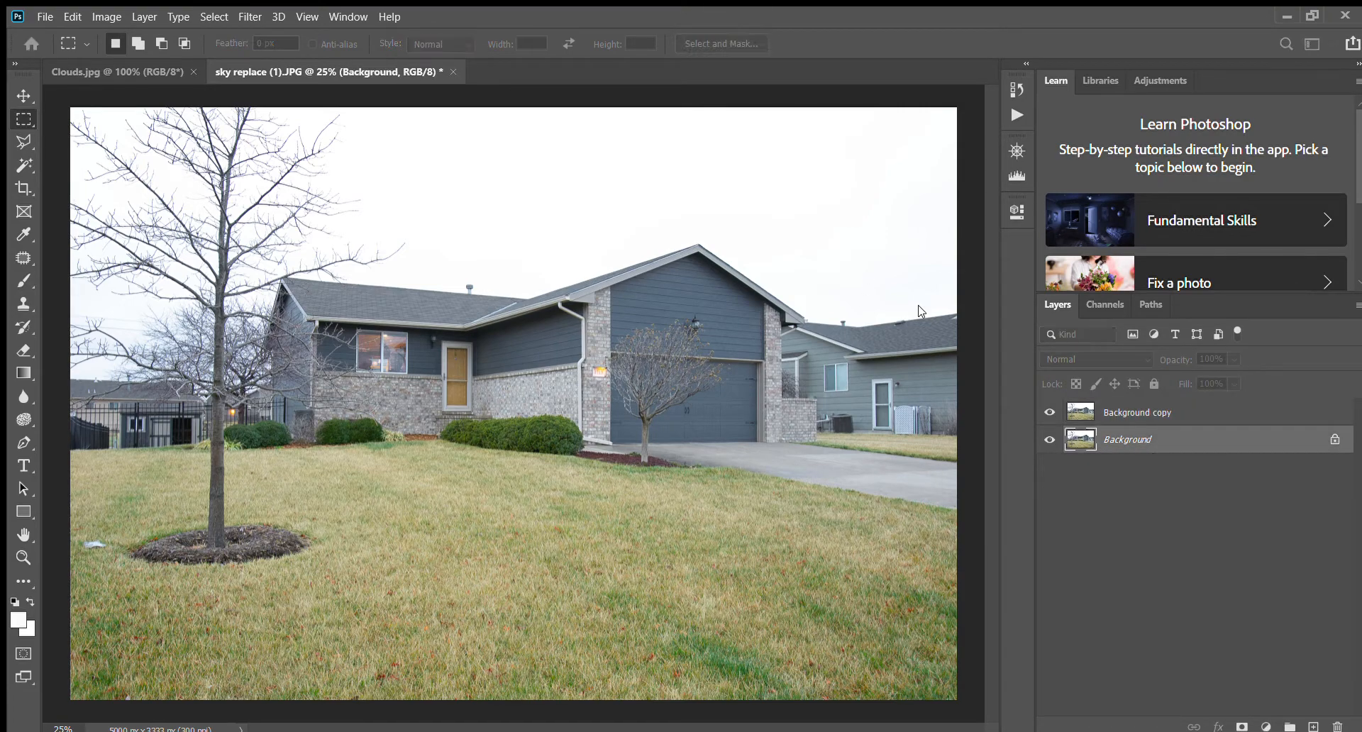
pyautogui.hotkey('ctrl', 'j')
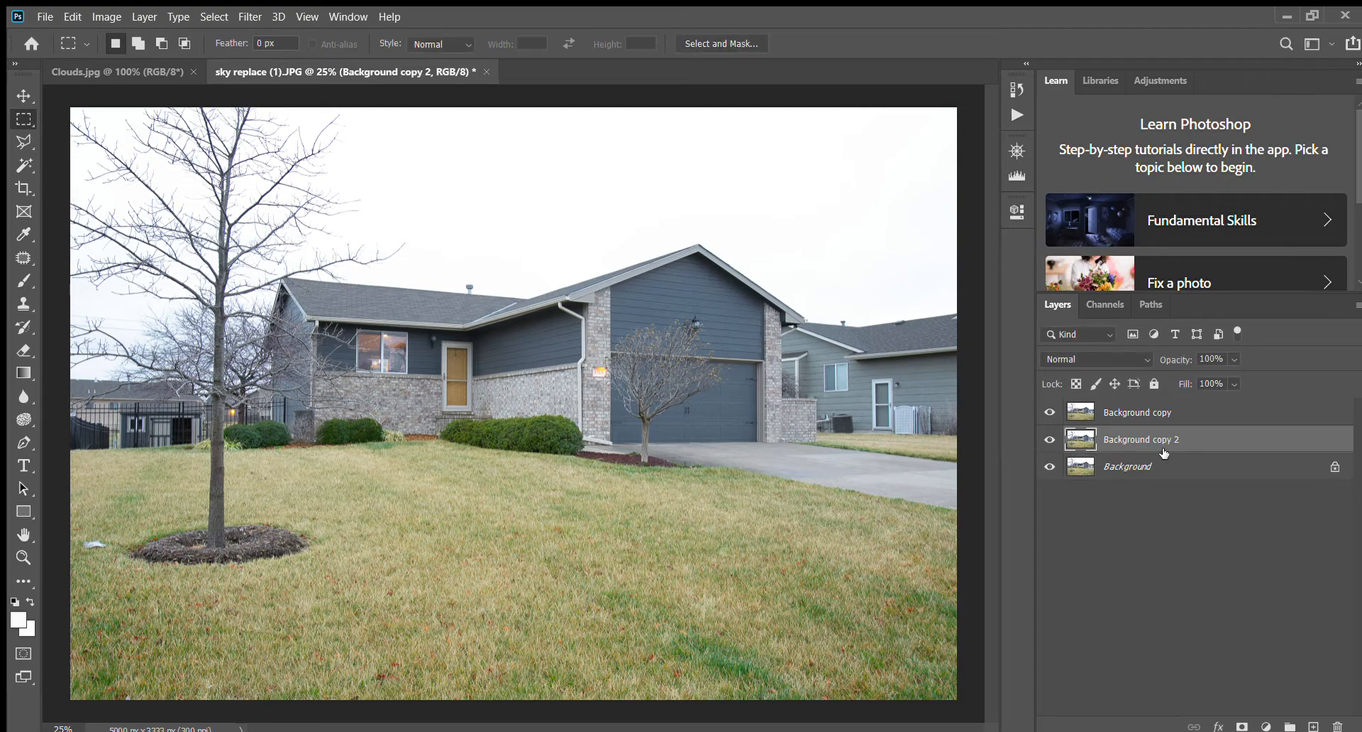
# Copy the whole Clouds.jpg image and paste it into the house photo directly above the Background layer
pyautogui.click(1125, 466)
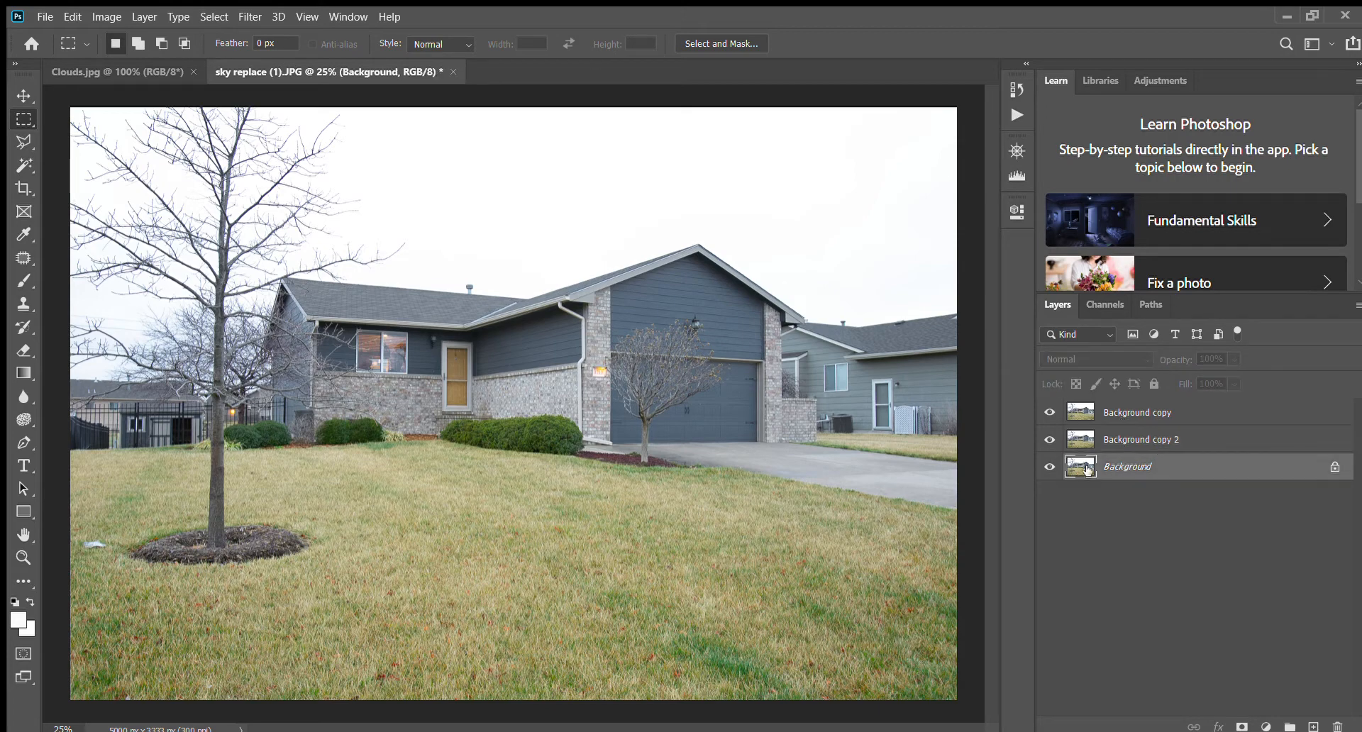
pyautogui.click(112, 71)
pyautogui.hotkey('ctrl', 'a')
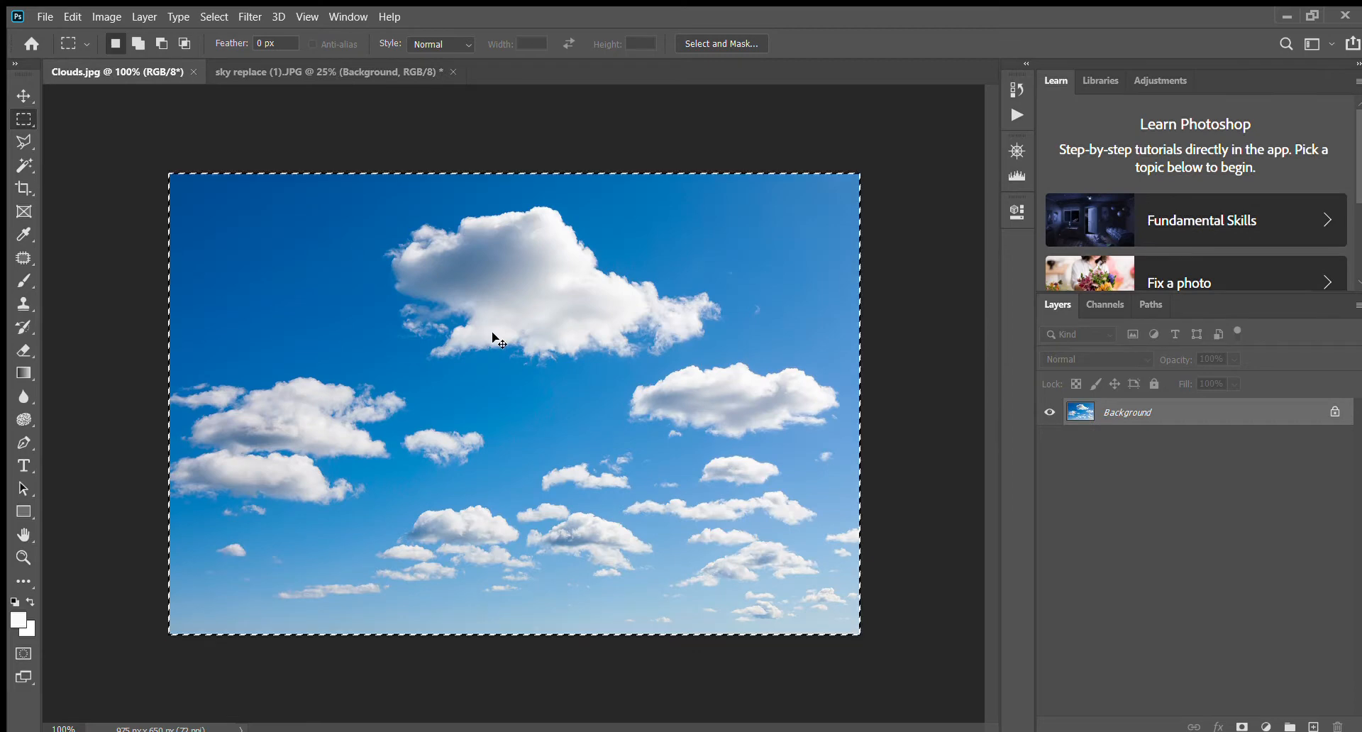
pyautogui.click(334, 70)
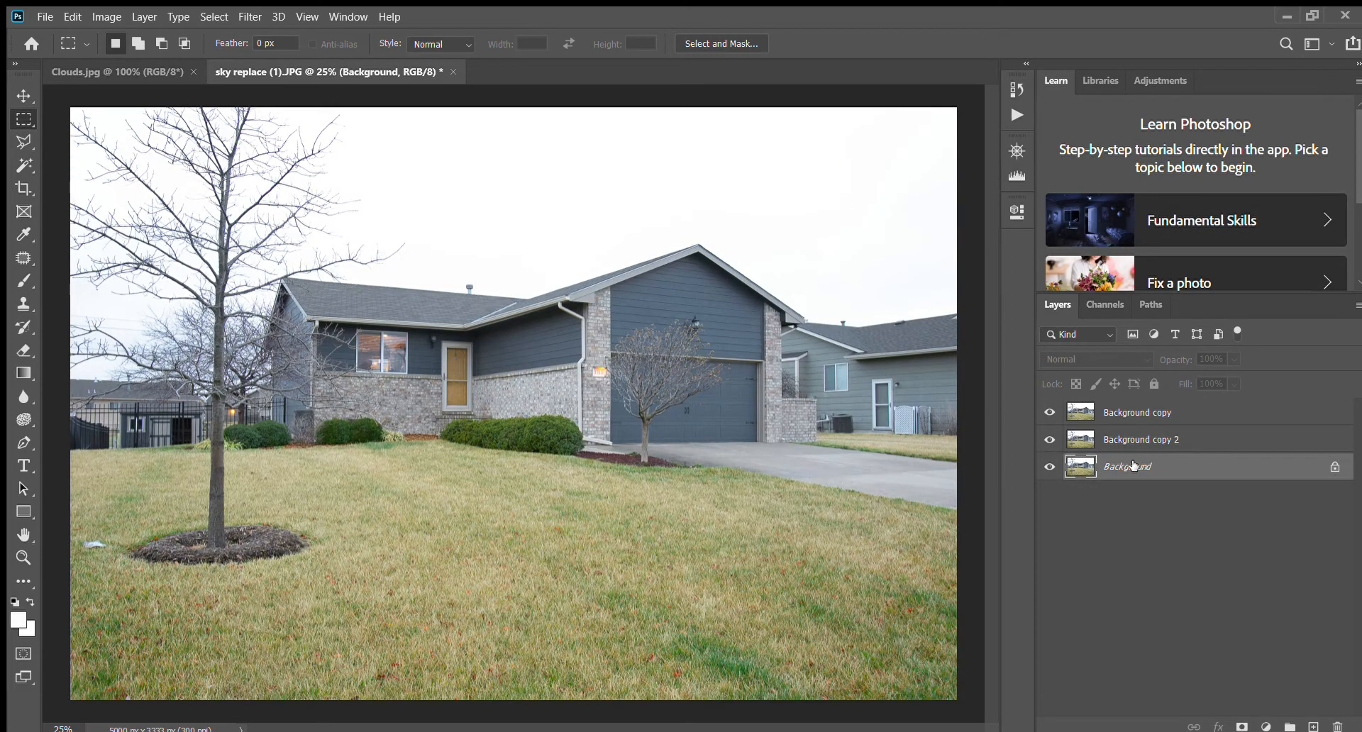
pyautogui.hotkey('ctrl', 'v')
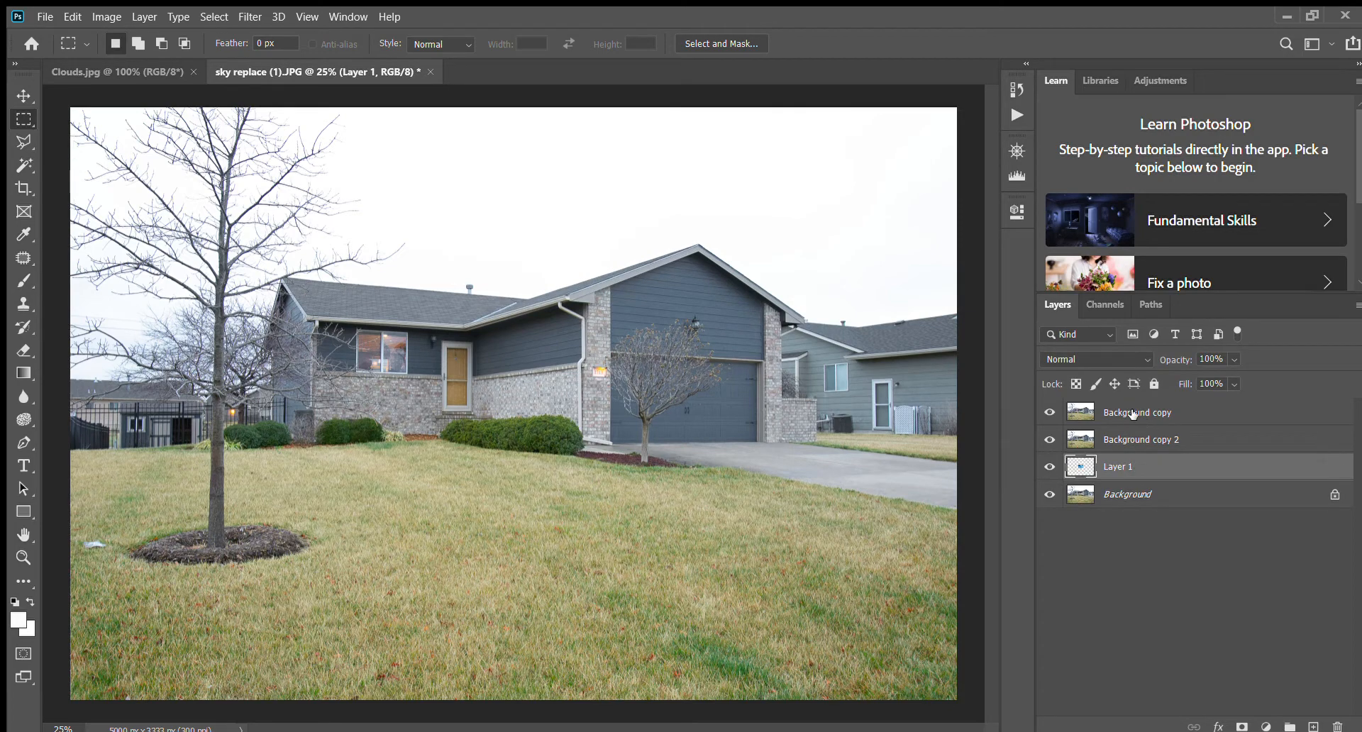
# Hide both background copies and enlarge the pasted clouds to about 554%, positioned to cover the sky down to the lawn
pyautogui.moveTo(1060, 415); pyautogui.dragTo(1050, 440)
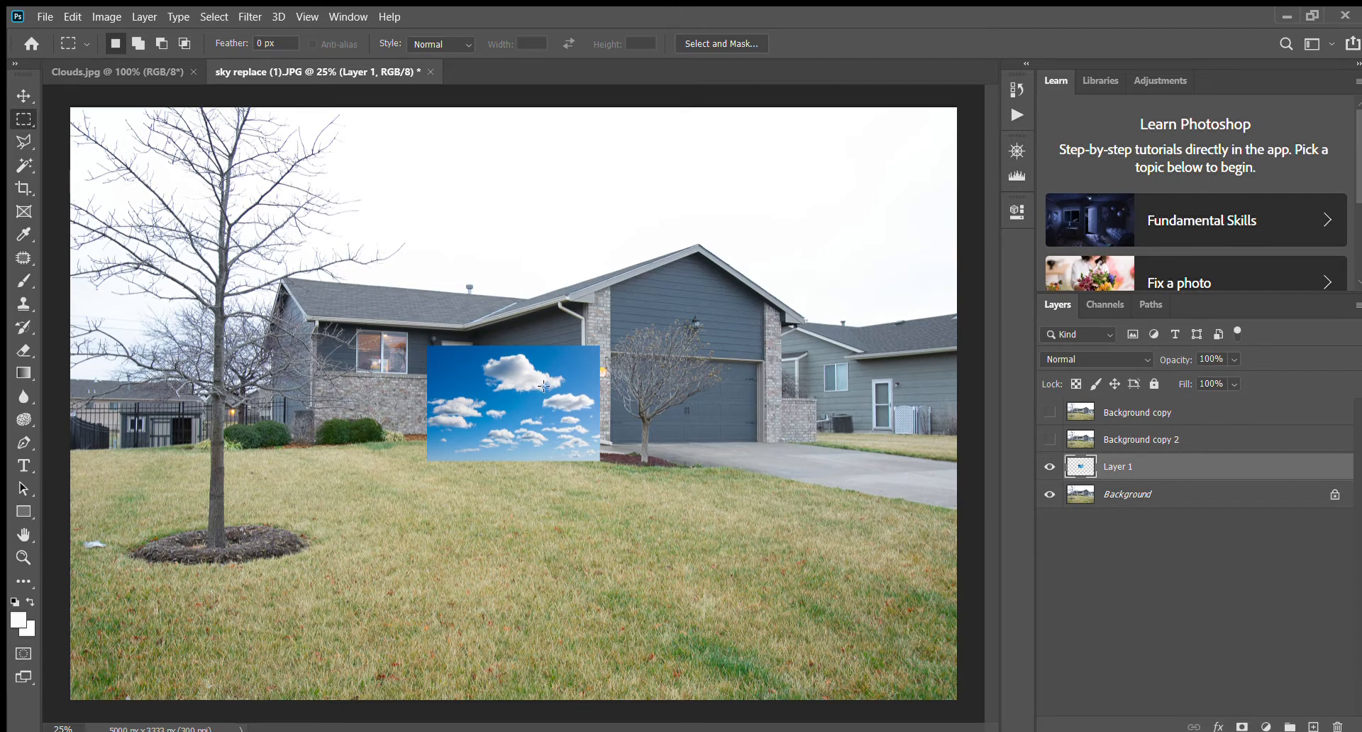
pyautogui.hotkey('ctrl', 't')
pyautogui.moveTo(564, 410); pyautogui.dragTo(175, 131)
pyautogui.moveTo(211, 182); pyautogui.dragTo(717, 342)
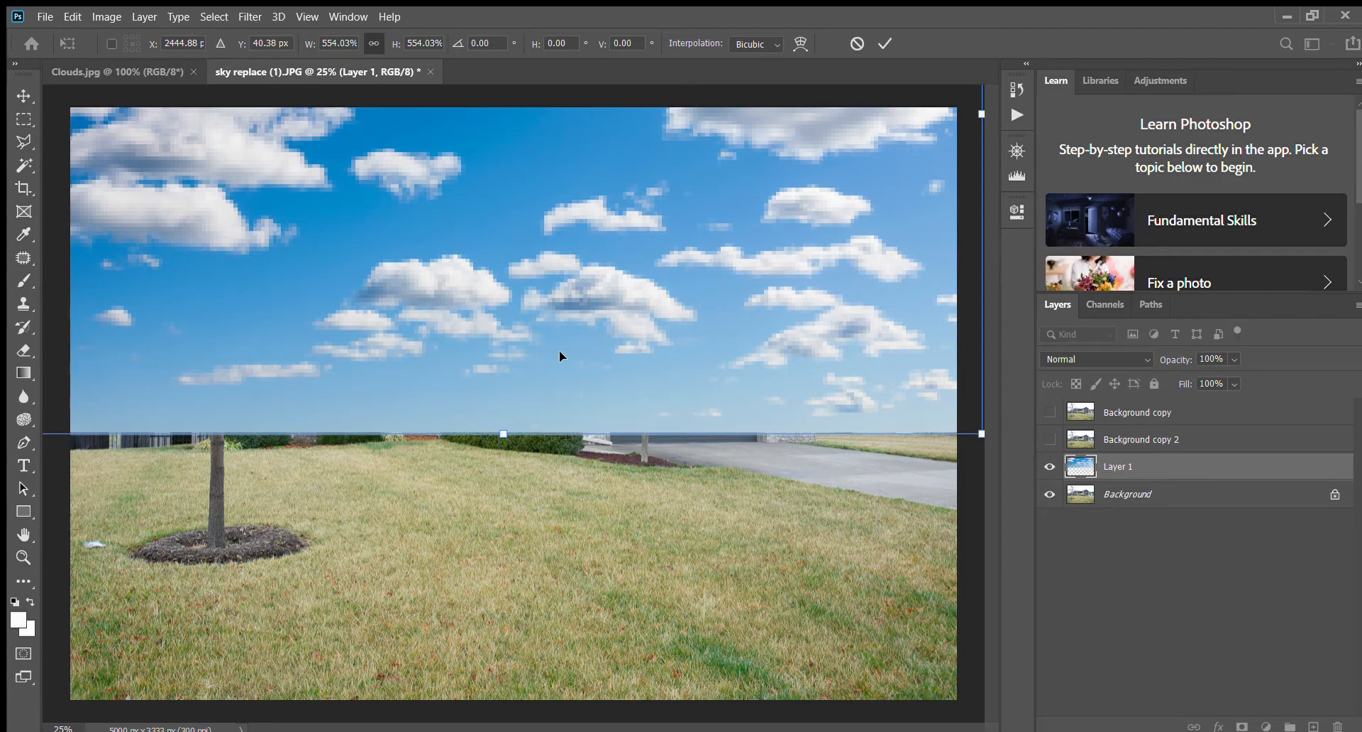
pyautogui.press('Return')
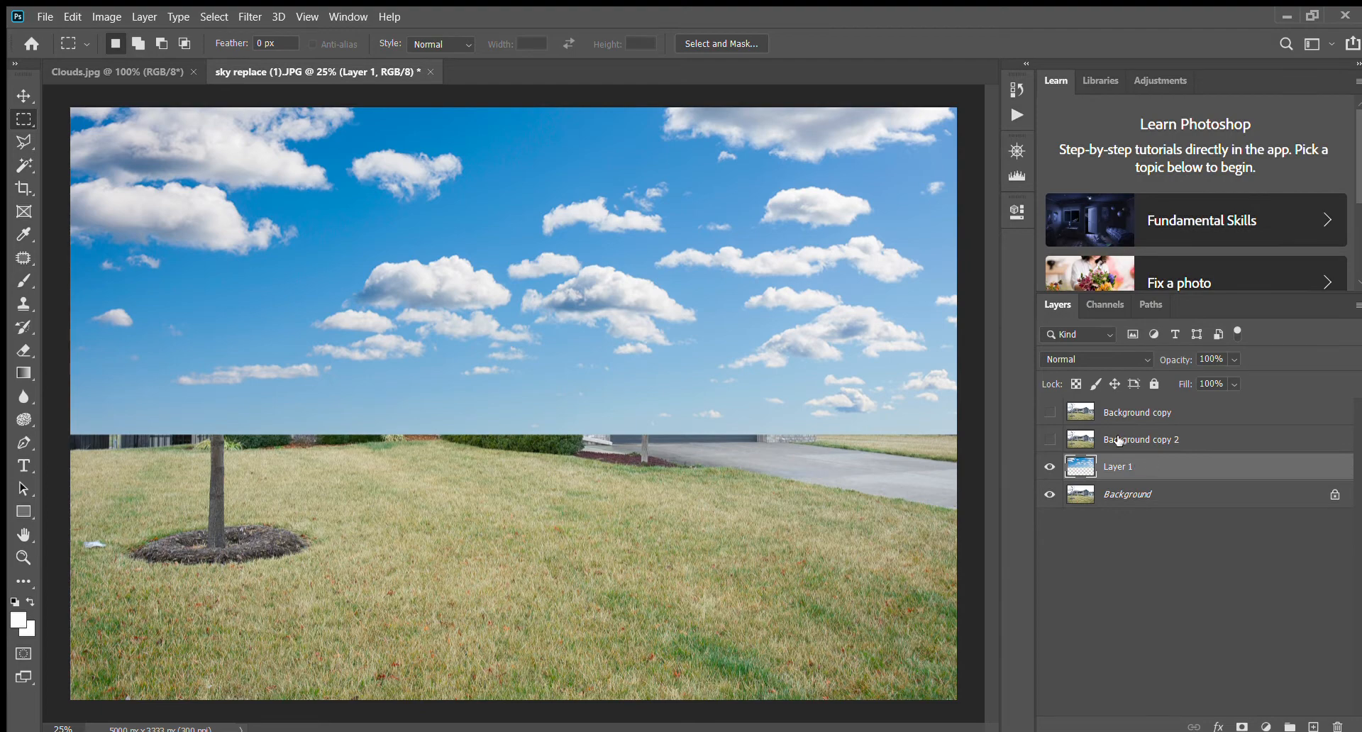
# Show both background copies again and add a black layer mask to Background copy 2
pyautogui.click(1055, 440)
pyautogui.click(1050, 413)
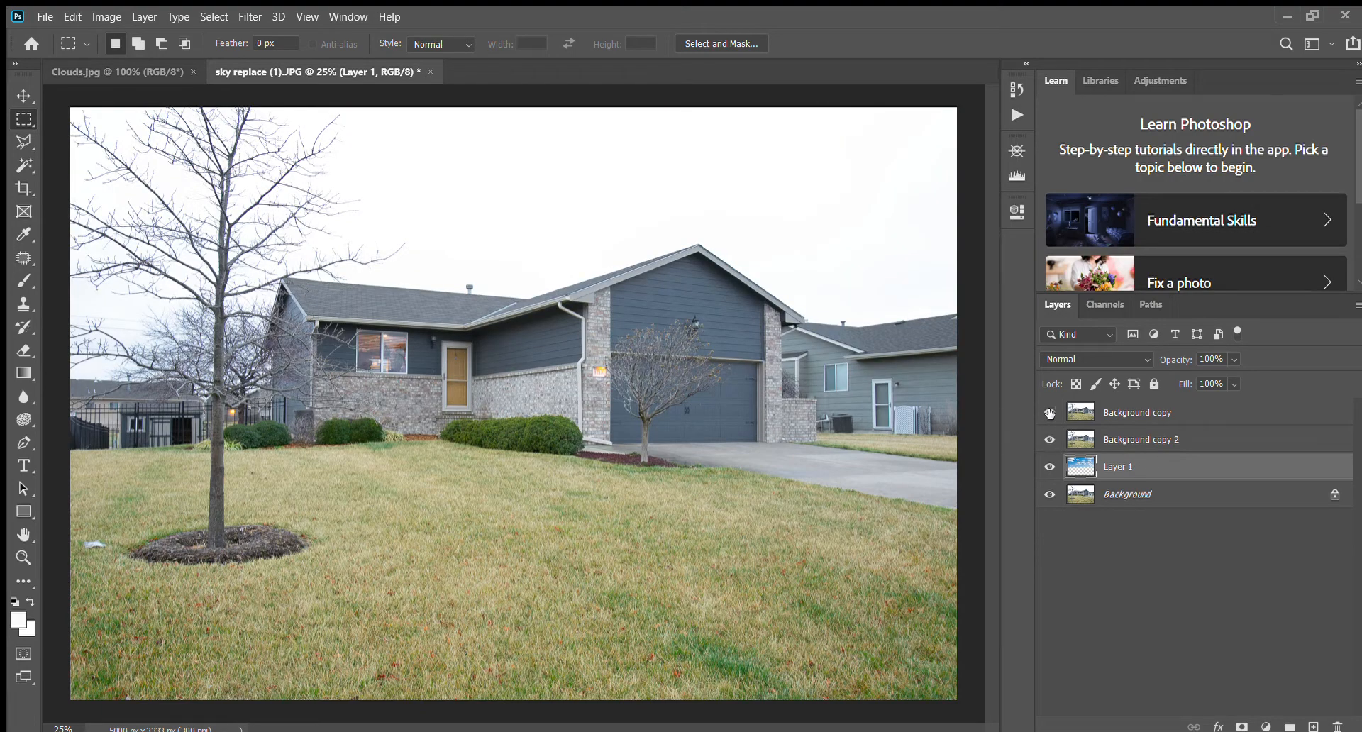
pyautogui.click(1126, 440)
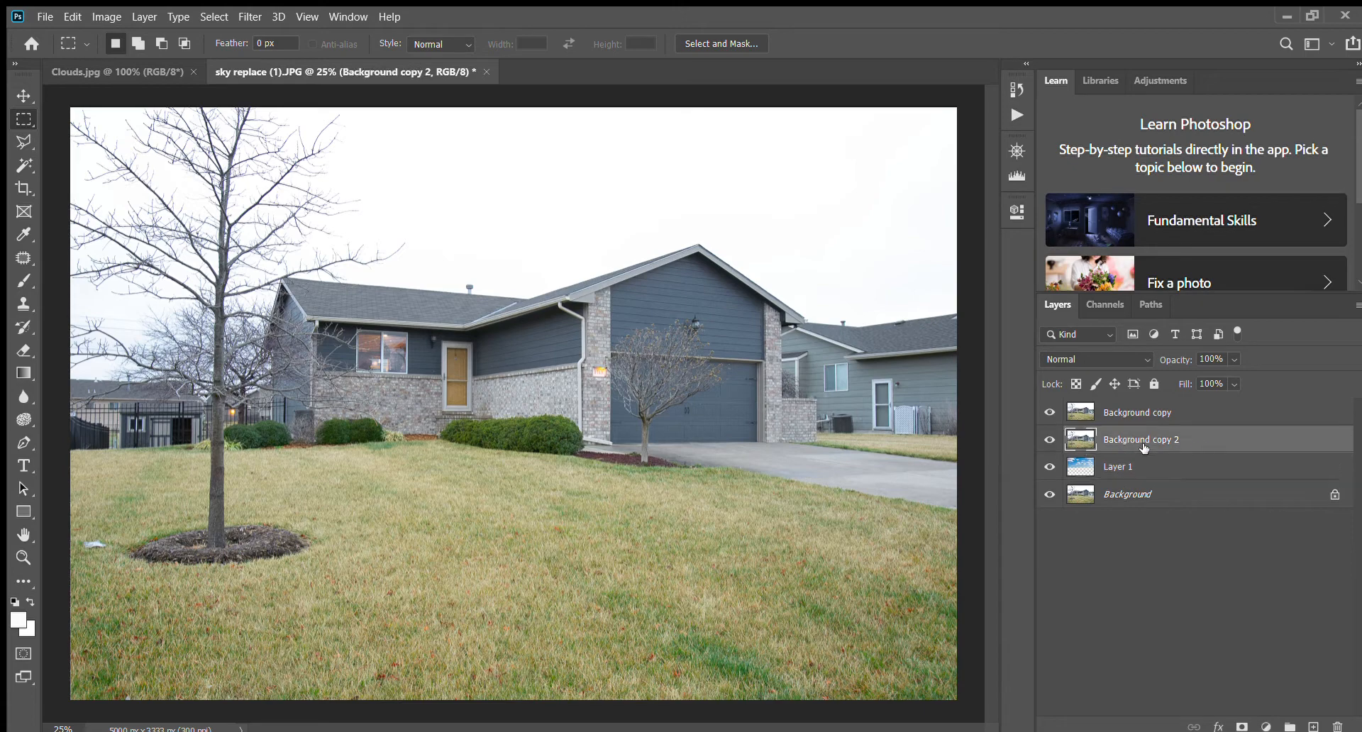
pyautogui.click(1243, 727)
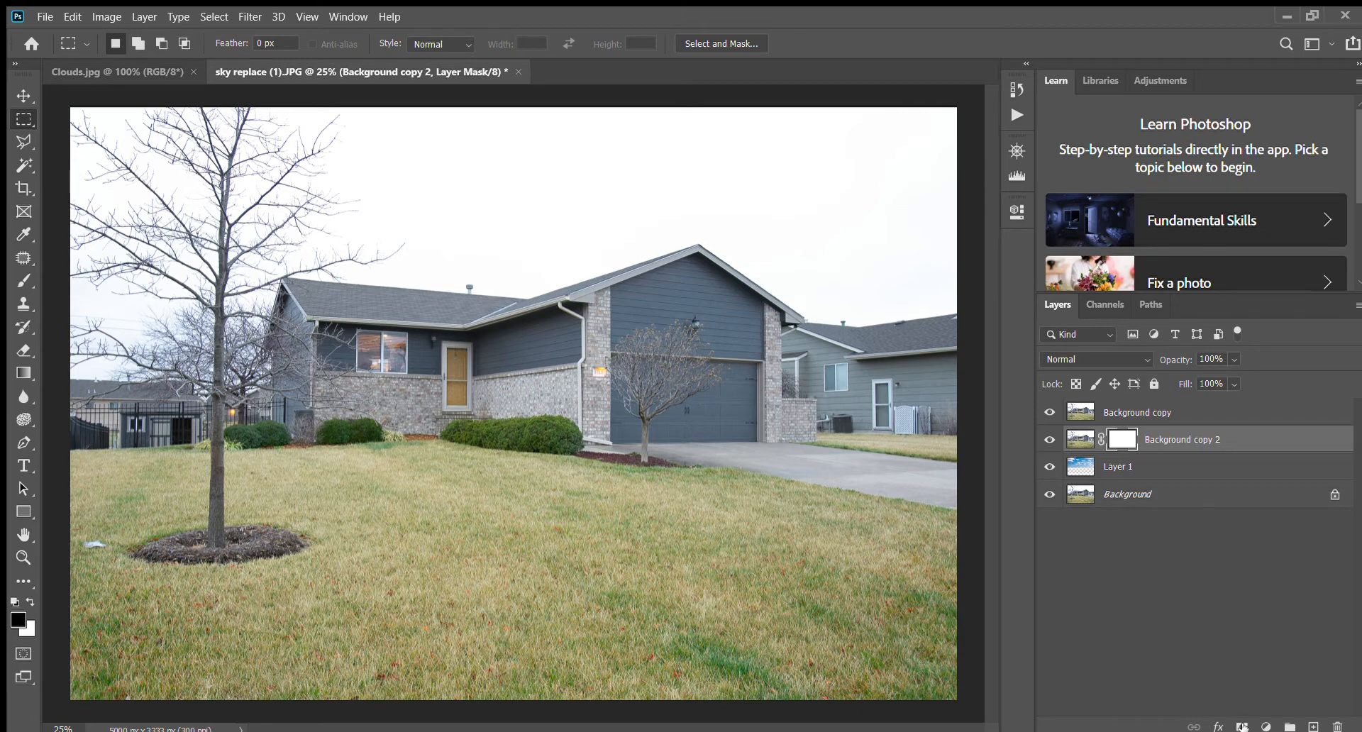
pyautogui.hotkey('ctrl', 'z')
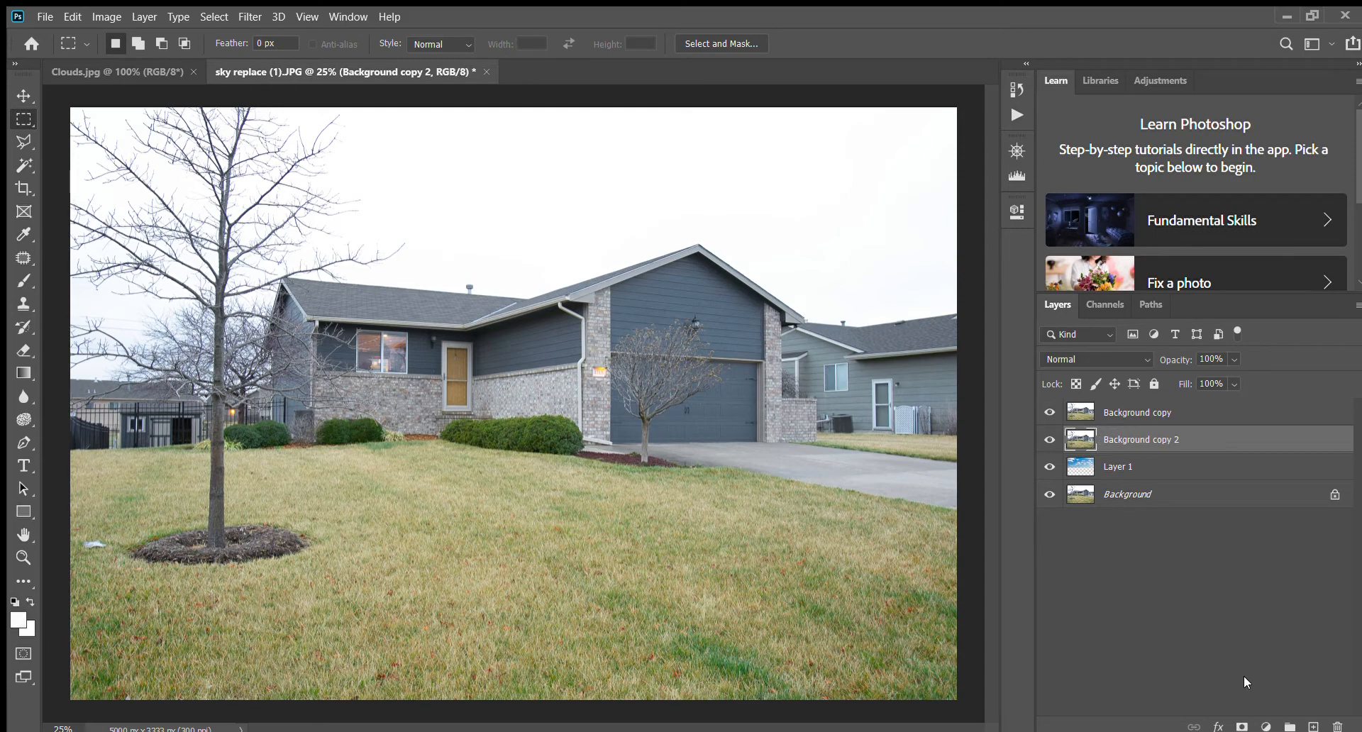
pyautogui.keyDown('alt'); pyautogui.click(1242, 727); pyautogui.keyUp('alt')
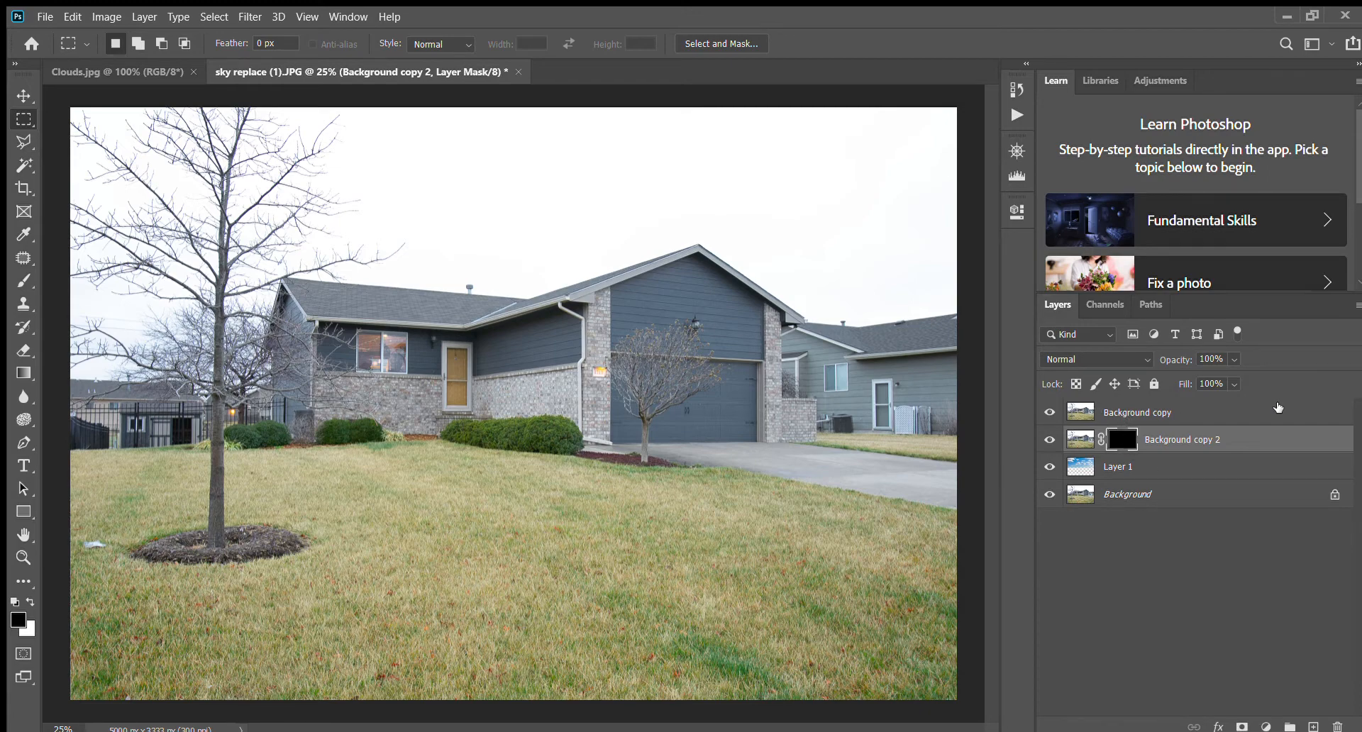
# Adjust the advanced blending of the Background copy layer to hide its white sky and let the clouds show through
pyautogui.click(1135, 409)
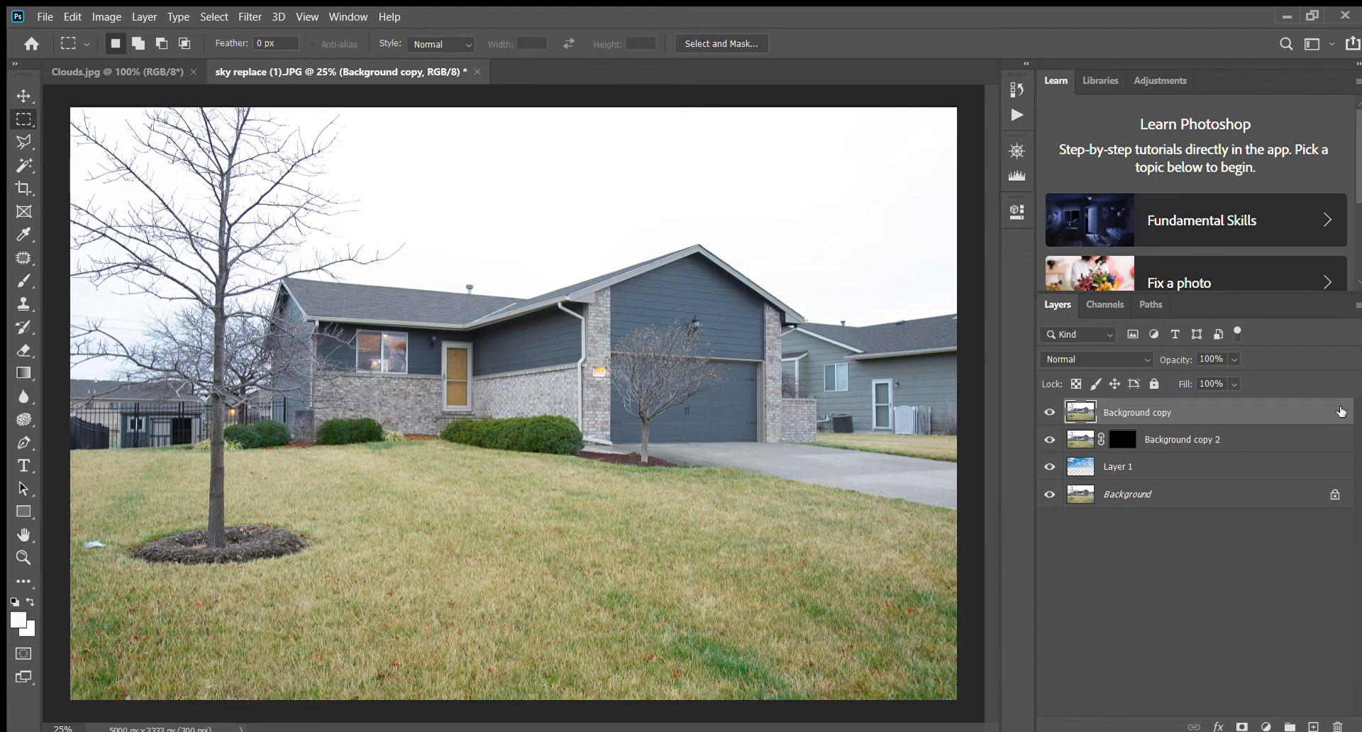
pyautogui.press('space')
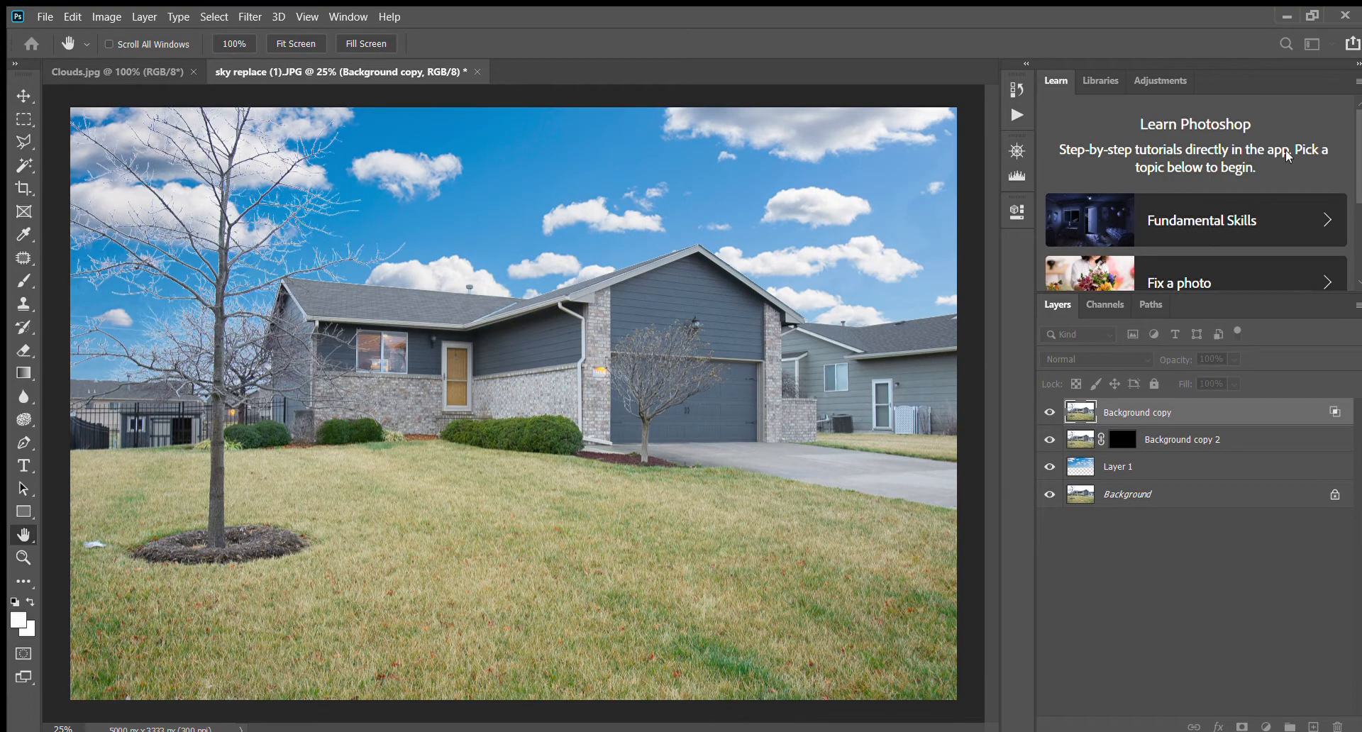
pyautogui.press('m')
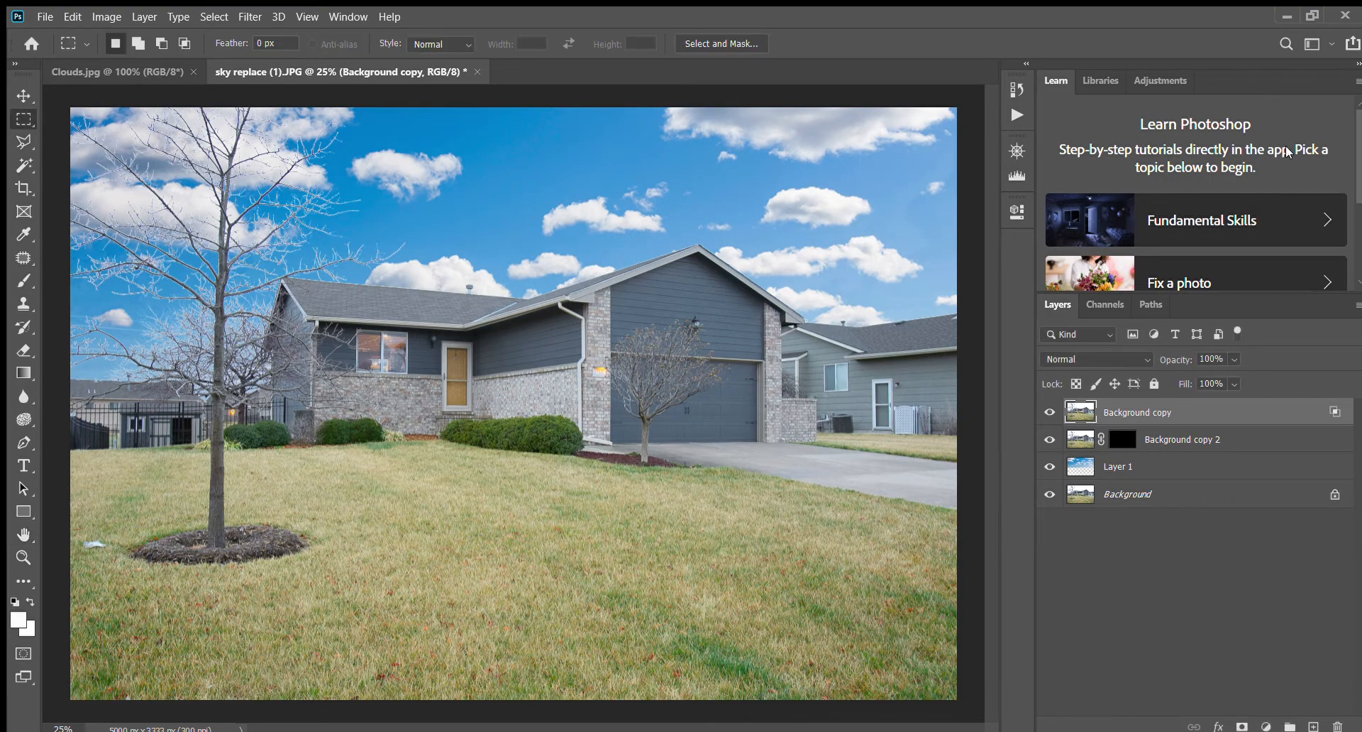
# Enlarge the clouds layer to about 157% and reposition it so larger clouds sit above the roofline
pyautogui.click(1119, 466)
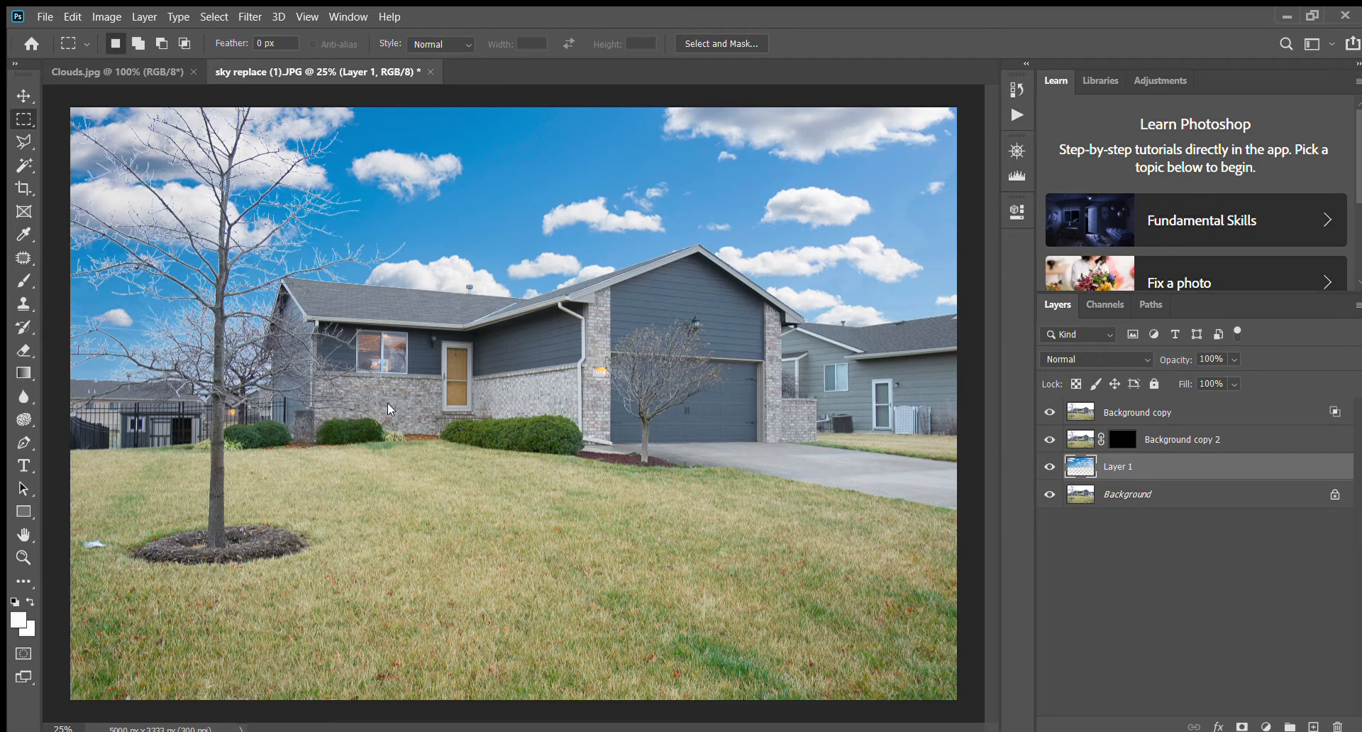
pyautogui.hotkey('ctrl', 't')
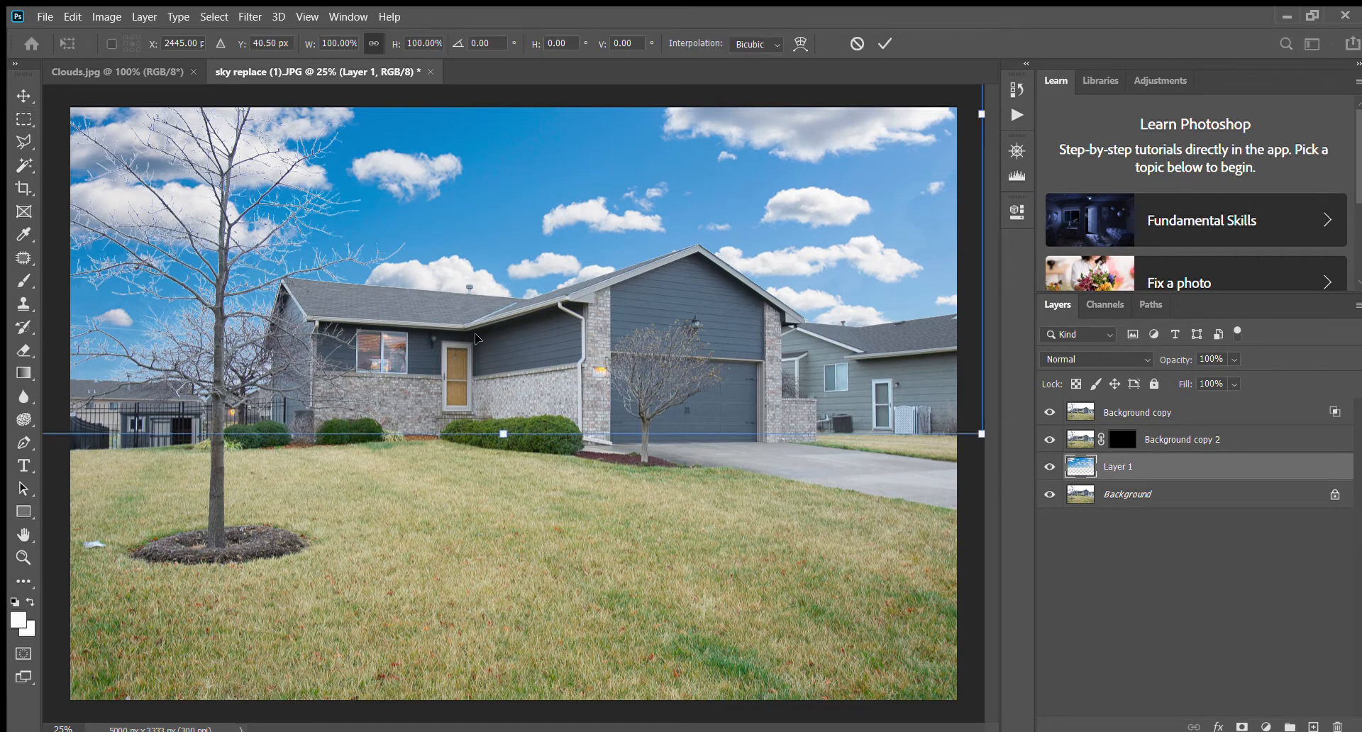
pyautogui.moveTo(477, 335); pyautogui.dragTo(449, 171)
pyautogui.moveTo(477, 277); pyautogui.dragTo(478, 638)
pyautogui.moveTo(568, 486); pyautogui.dragTo(579, 270)
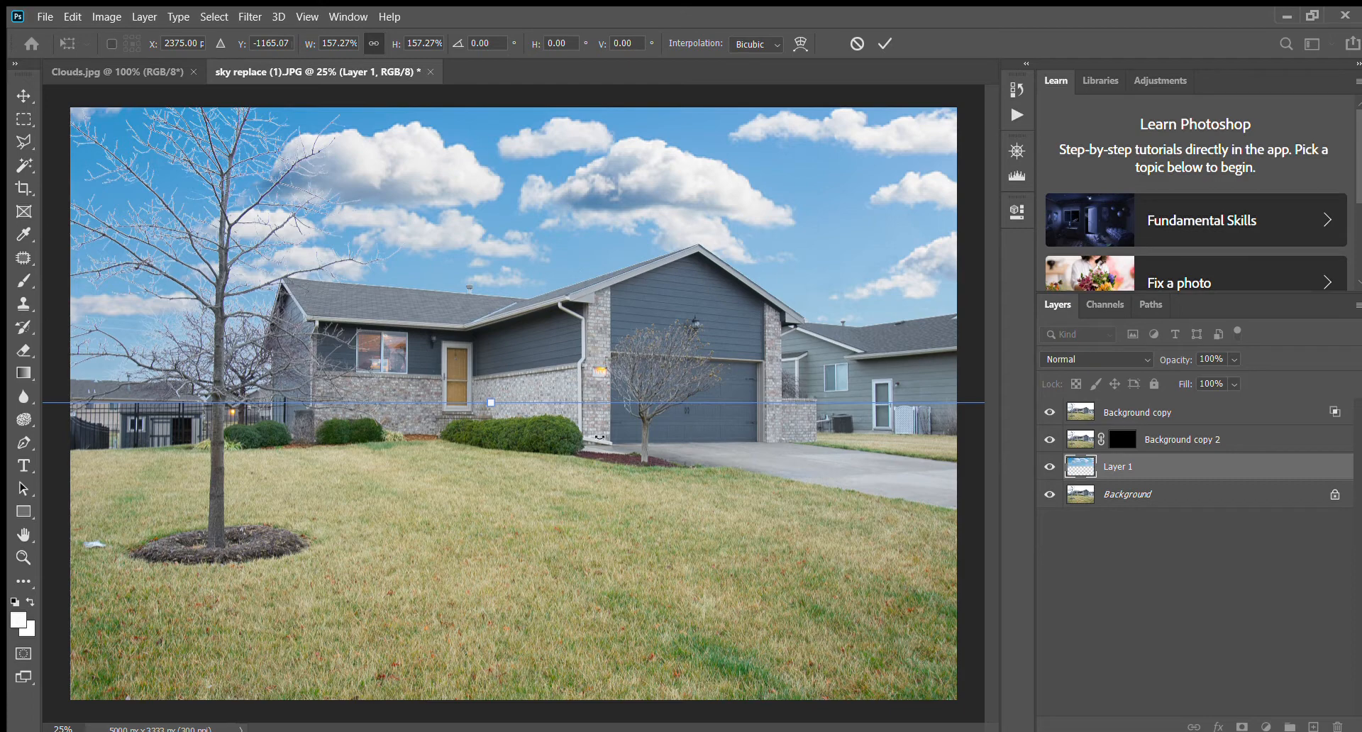
pyautogui.press('m')
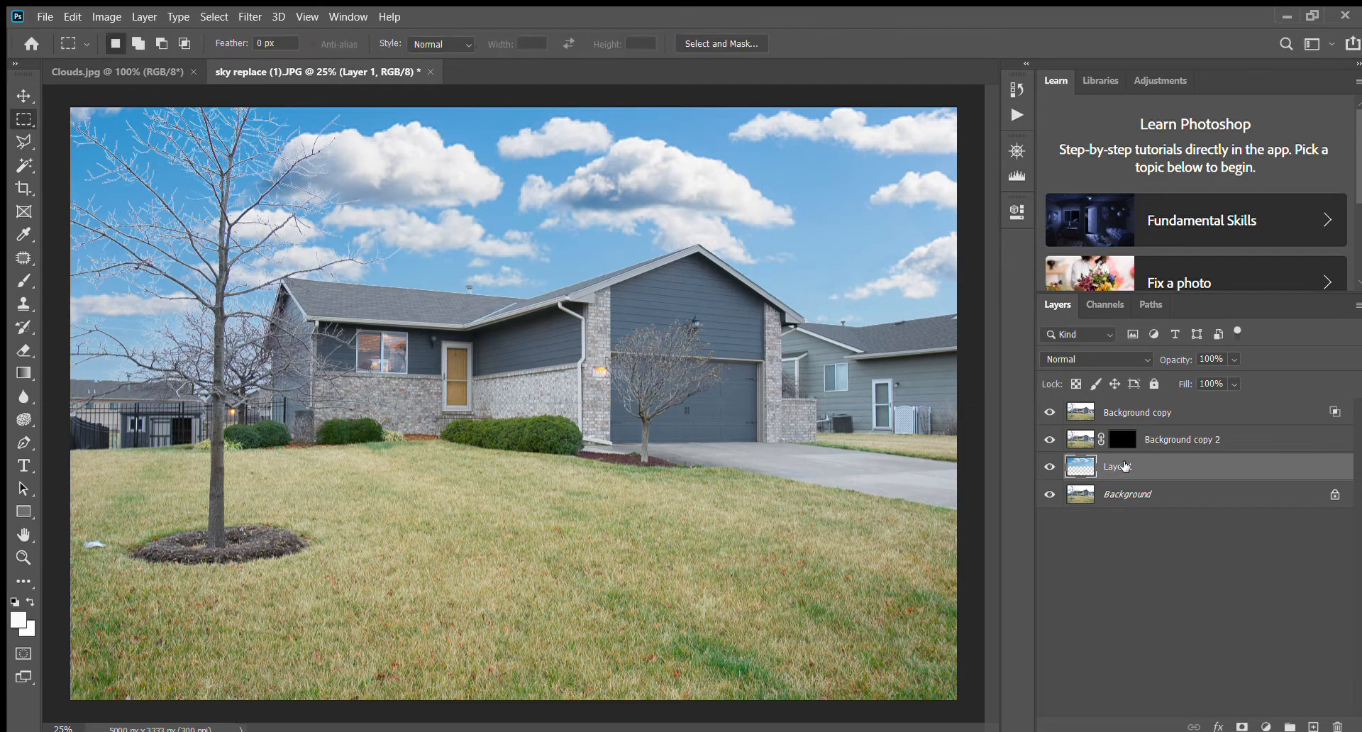
# Add a red solid color fill layer directly above the clouds layer
pyautogui.press('i')
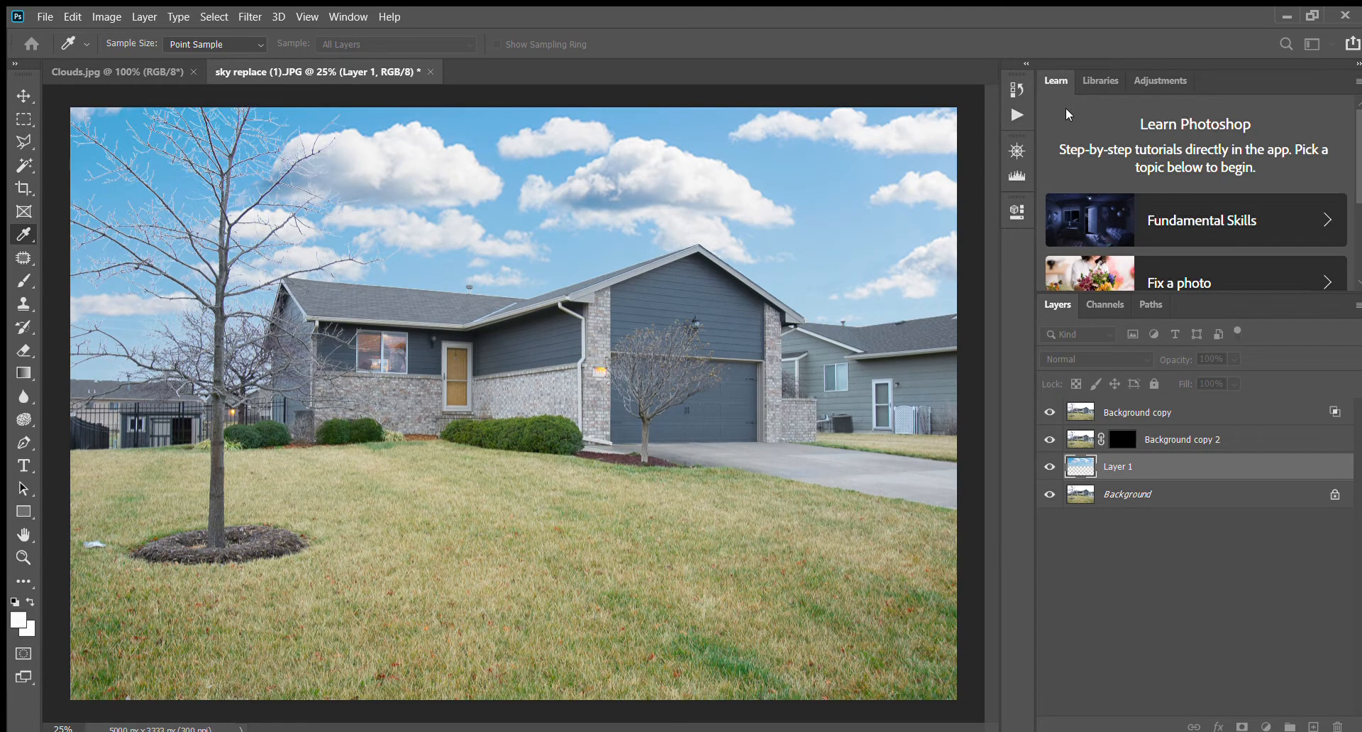
pyautogui.press('m')
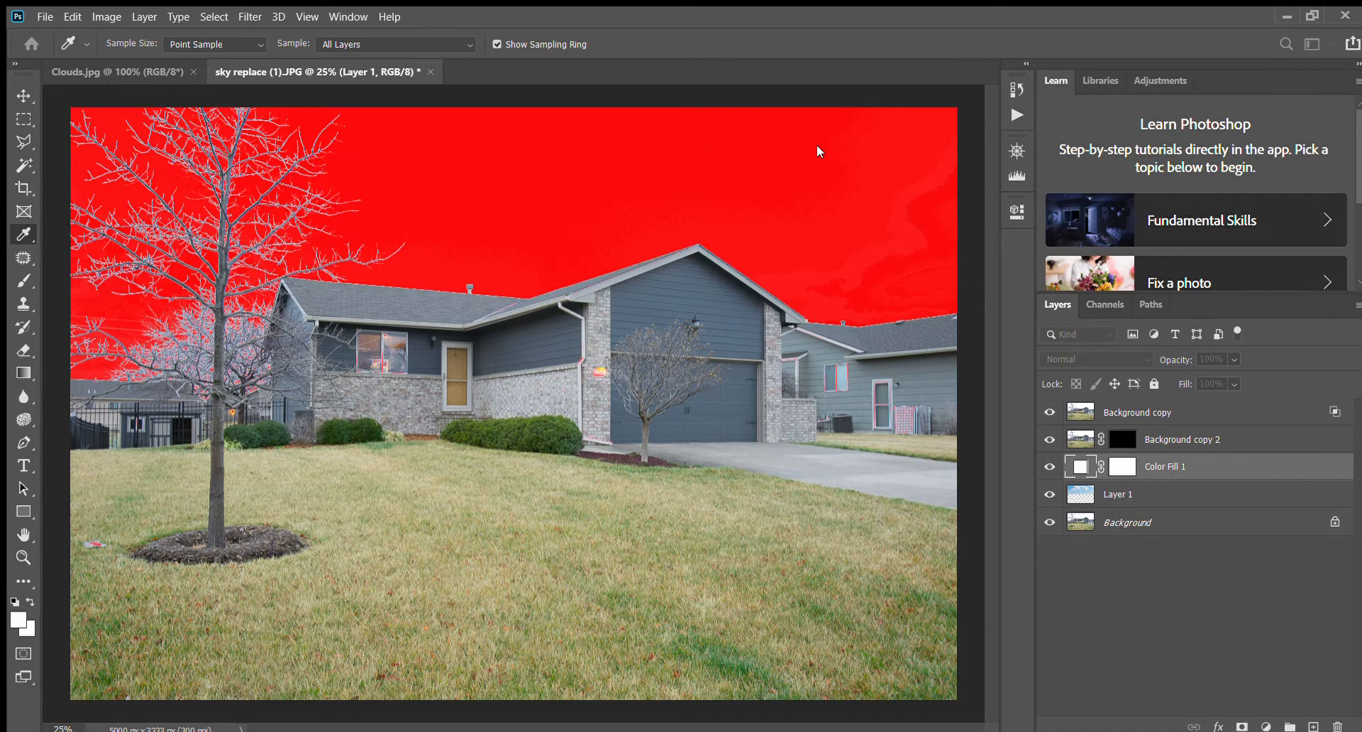
pyautogui.press('Return')
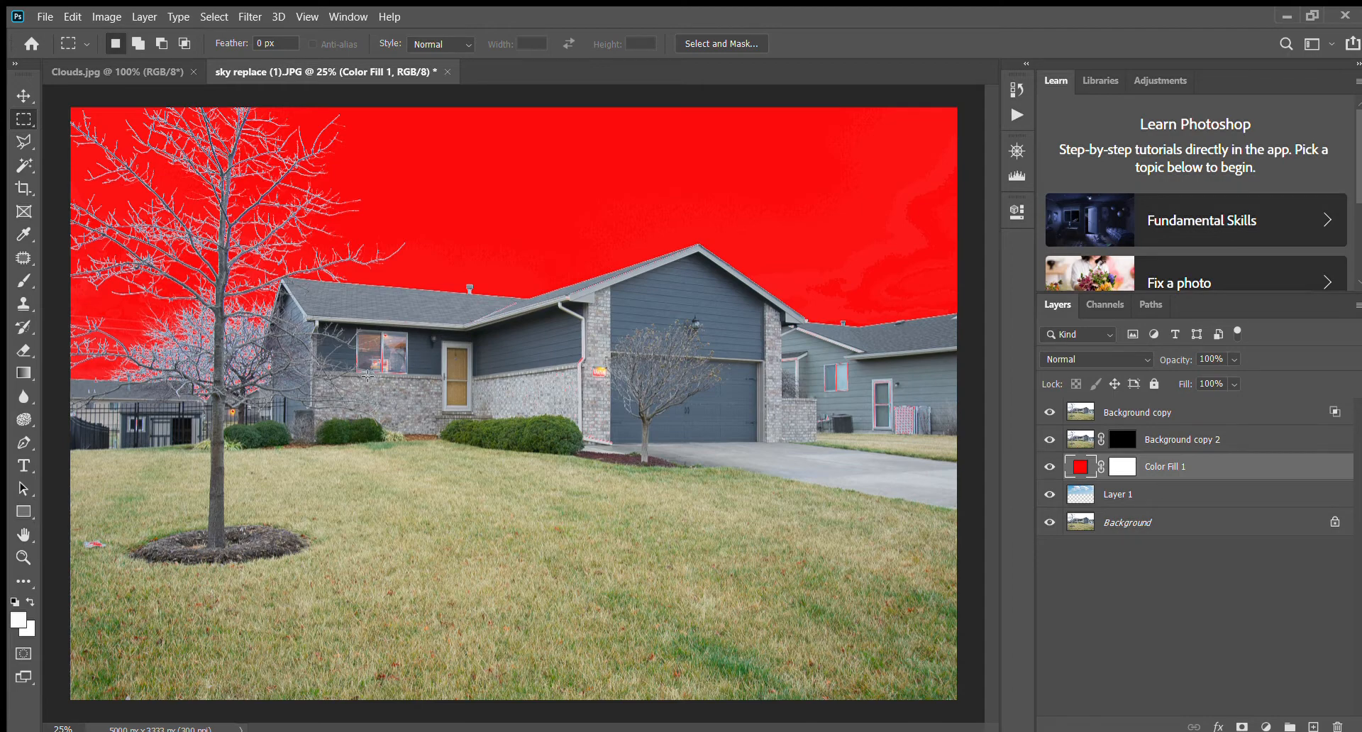
# Toggle the red fill layer's visibility, overall and at 100% zoom on the brick wall, to examine where the house shows through
pyautogui.click(1050, 466)
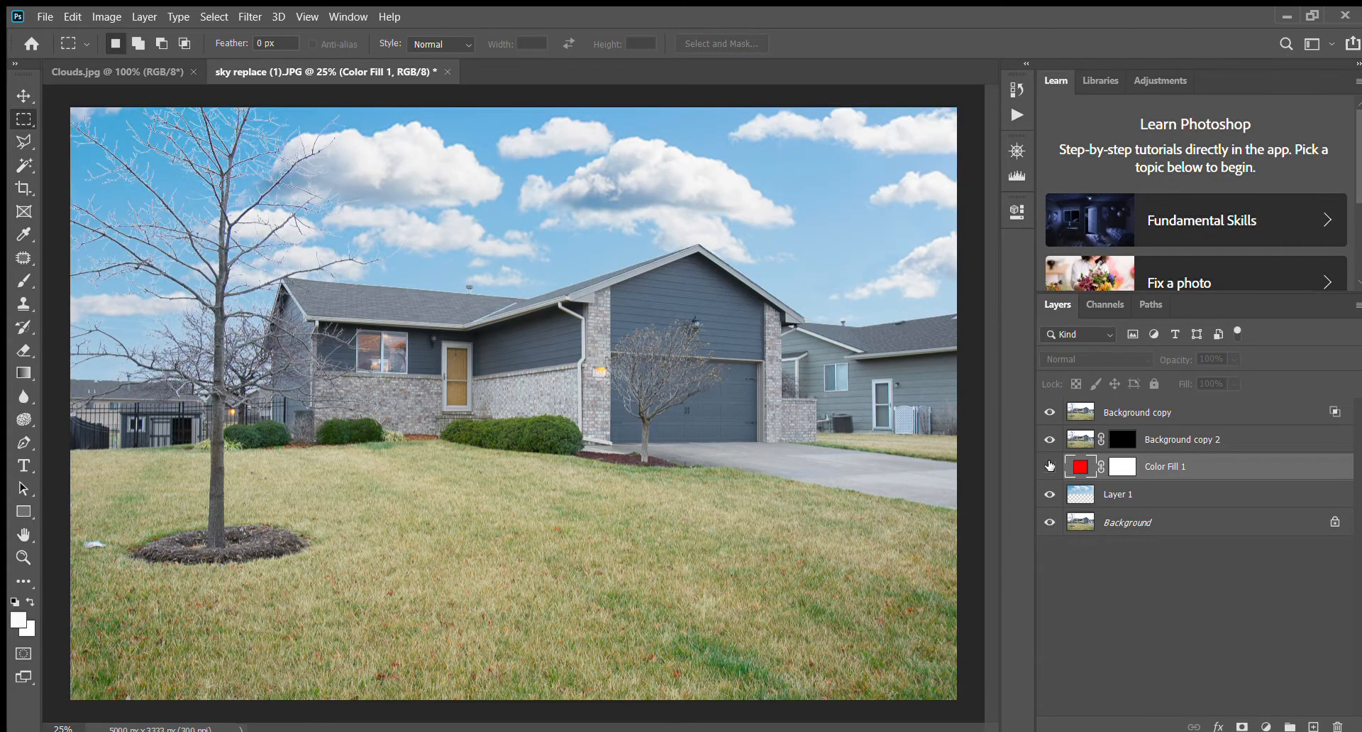
pyautogui.click(1050, 466)
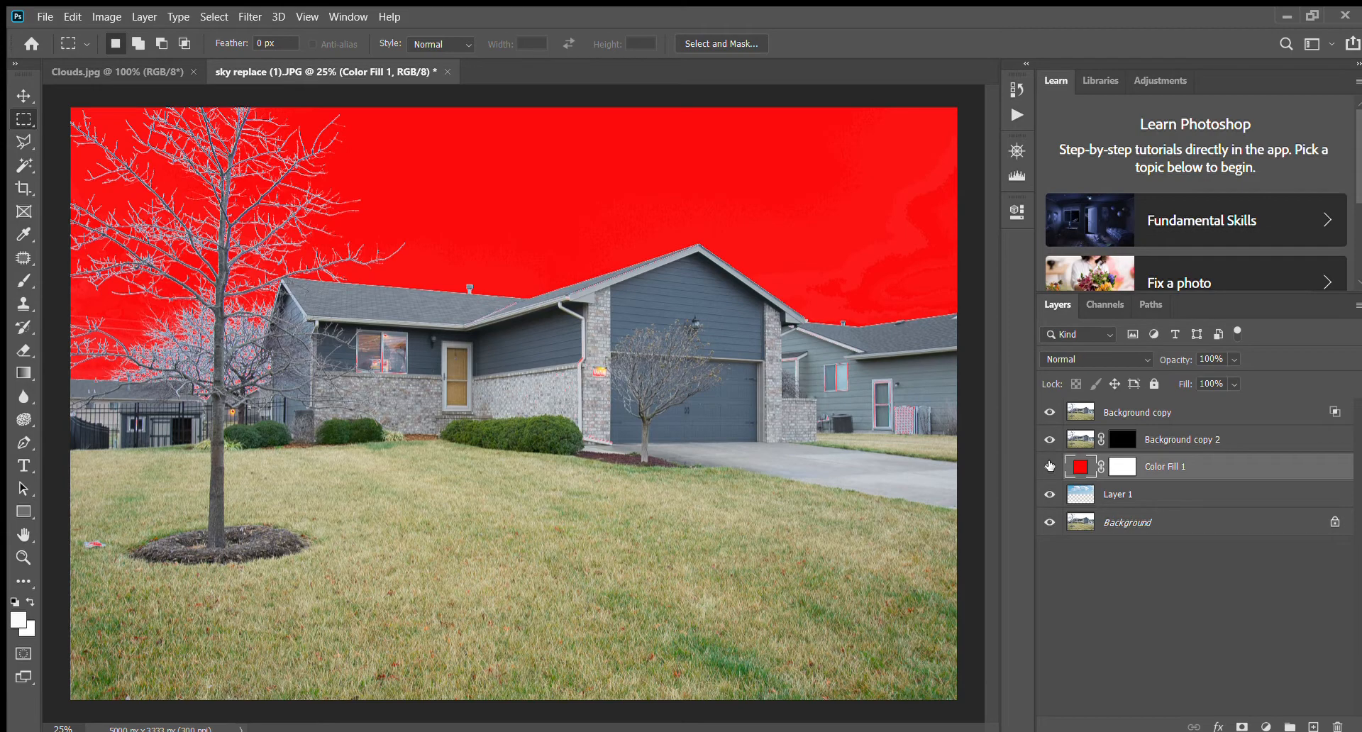
pyautogui.click(1050, 466)
pyautogui.click(1050, 466)
pyautogui.press('z')
pyautogui.click(572, 363)
pyautogui.click(627, 366)
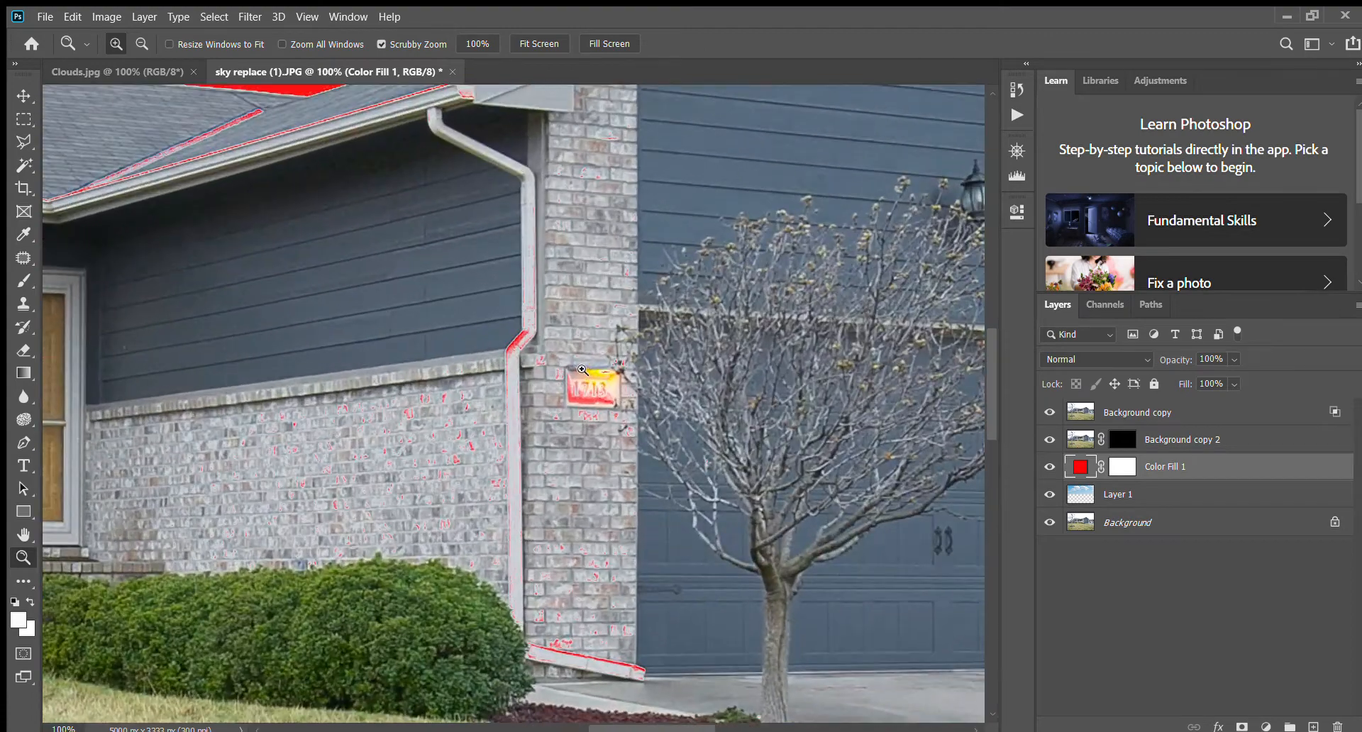
pyautogui.click(1051, 466)
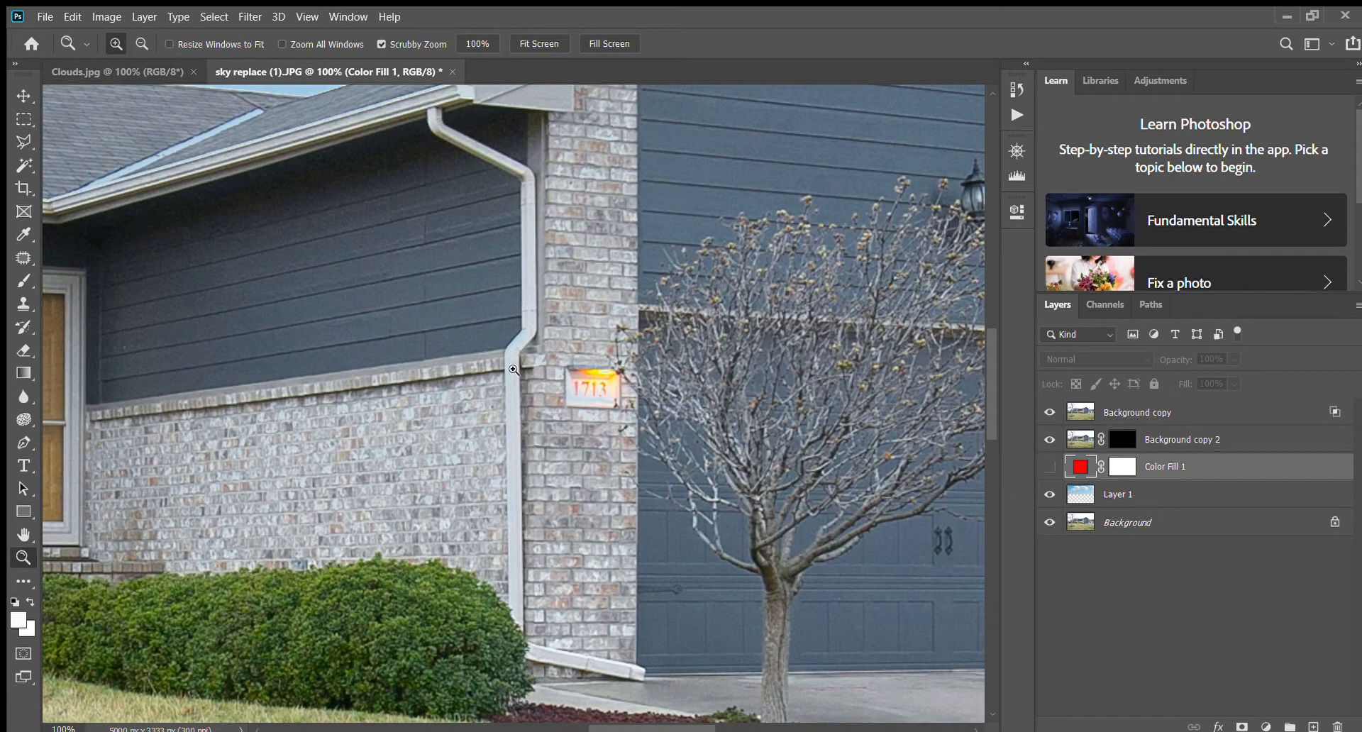
pyautogui.click(1049, 466)
pyautogui.click(1048, 466)
pyautogui.hotkey('ctrl', '0')
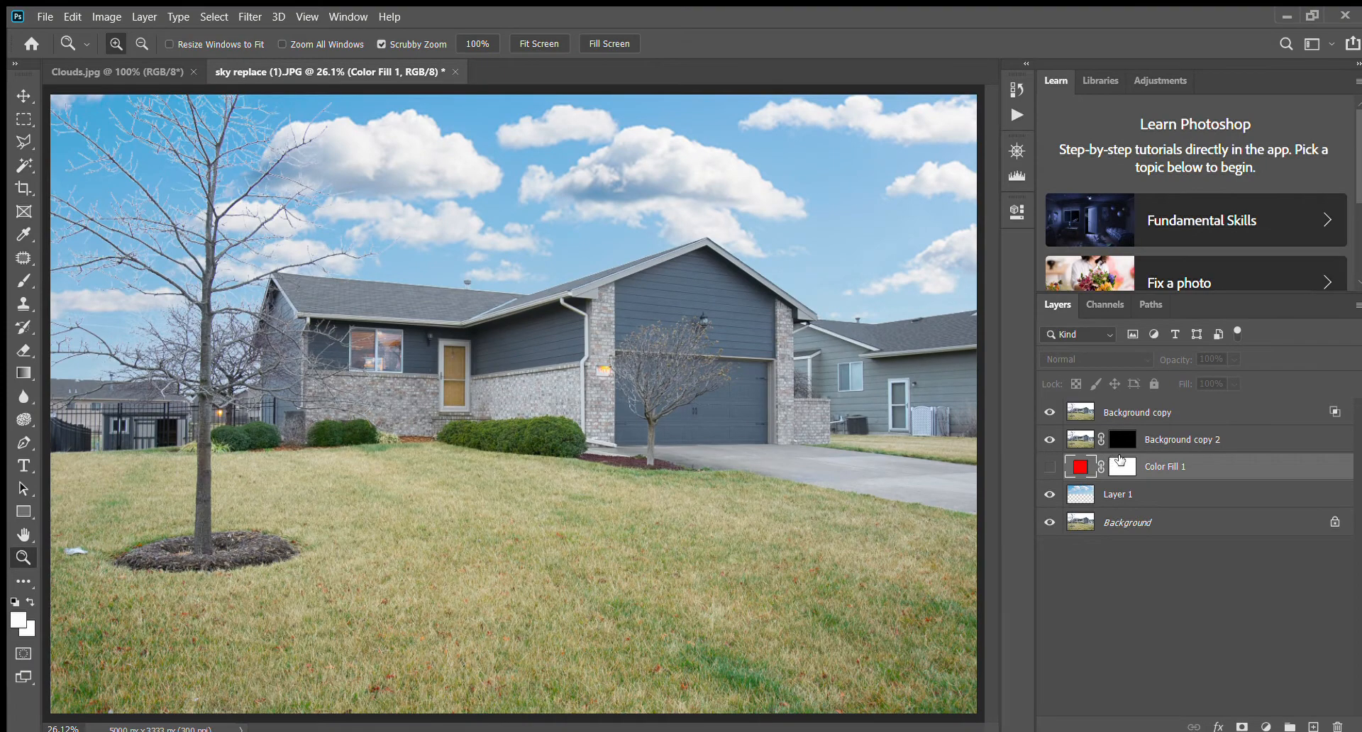
pyautogui.click(1049, 466)
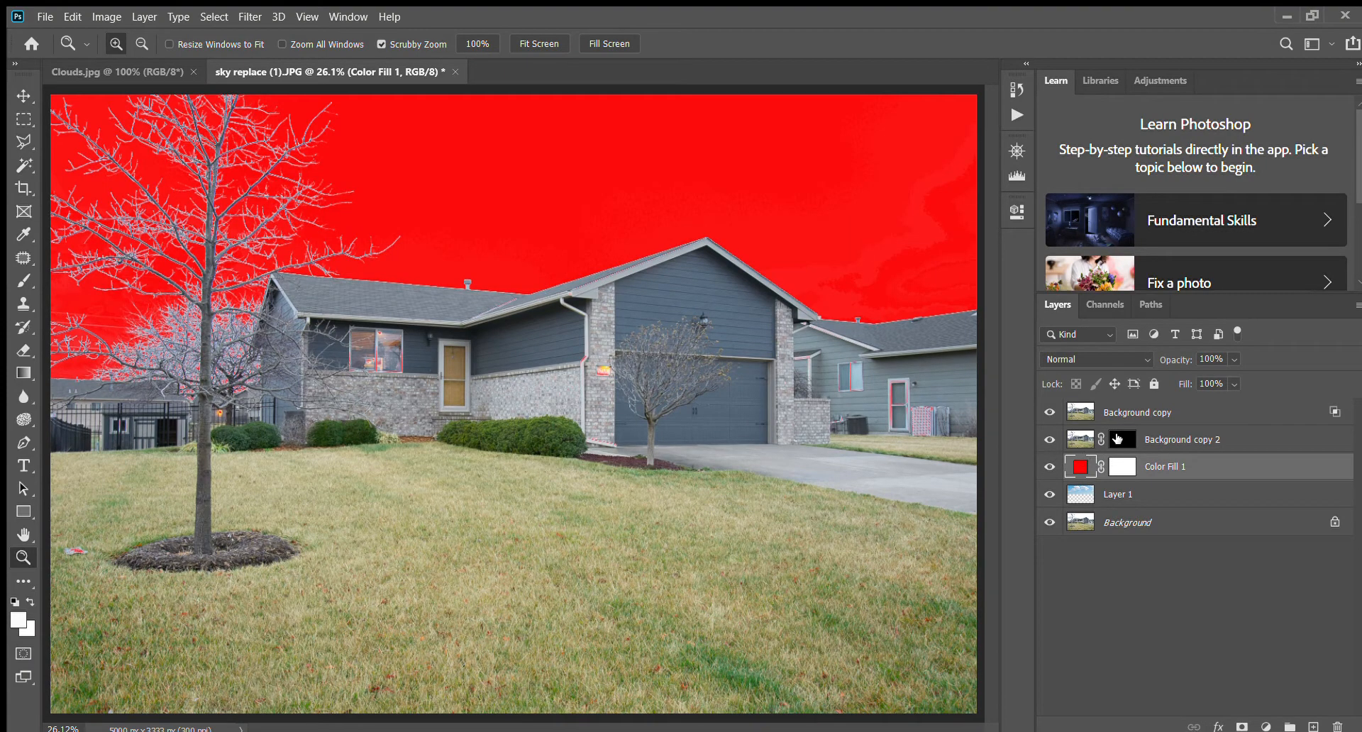
# Outline the houses and lawn just inside the rooflines with the Polygonal Lasso, fill that area white on the Background copy 2 mask, and deselect
pyautogui.click(1119, 439)
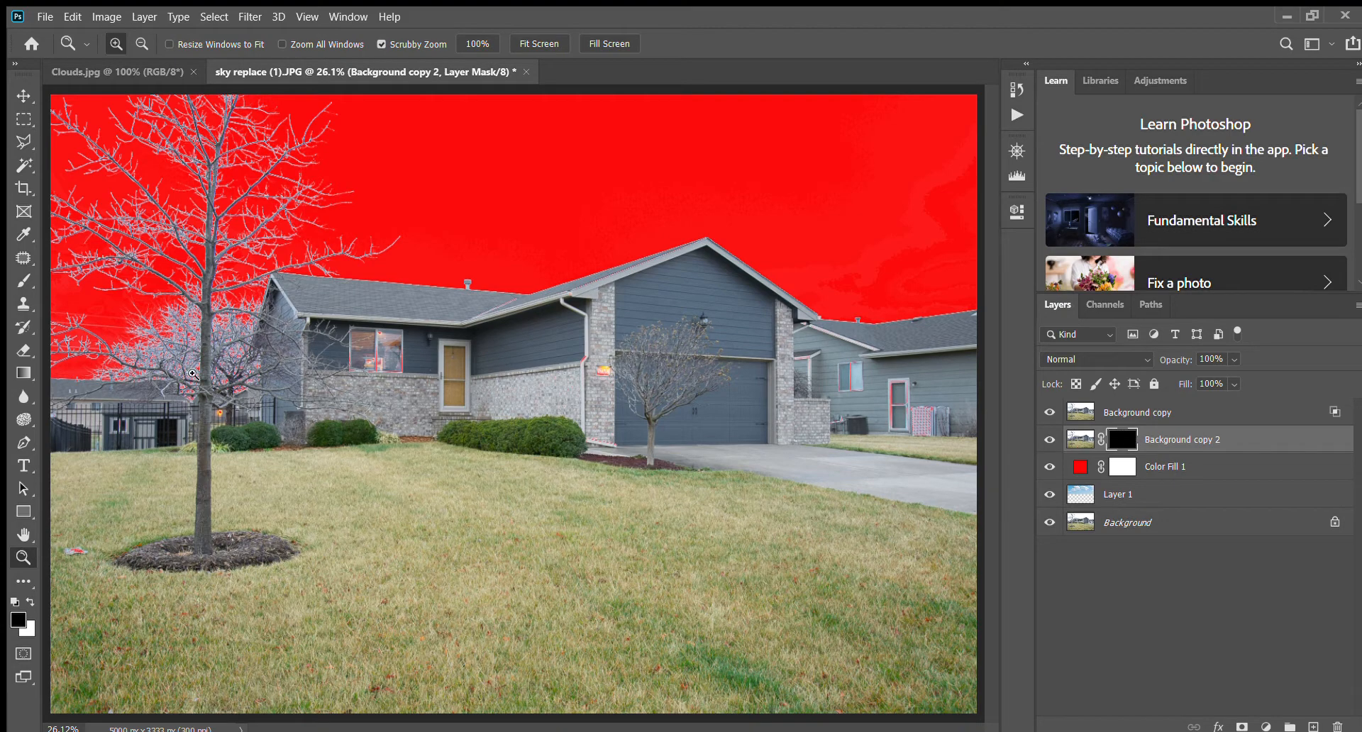
pyautogui.click(21, 142)
pyautogui.click(46, 395)
pyautogui.click(186, 401)
pyautogui.click(218, 422)
pyautogui.click(283, 357)
pyautogui.click(292, 285)
pyautogui.click(530, 295)
pyautogui.click(608, 271)
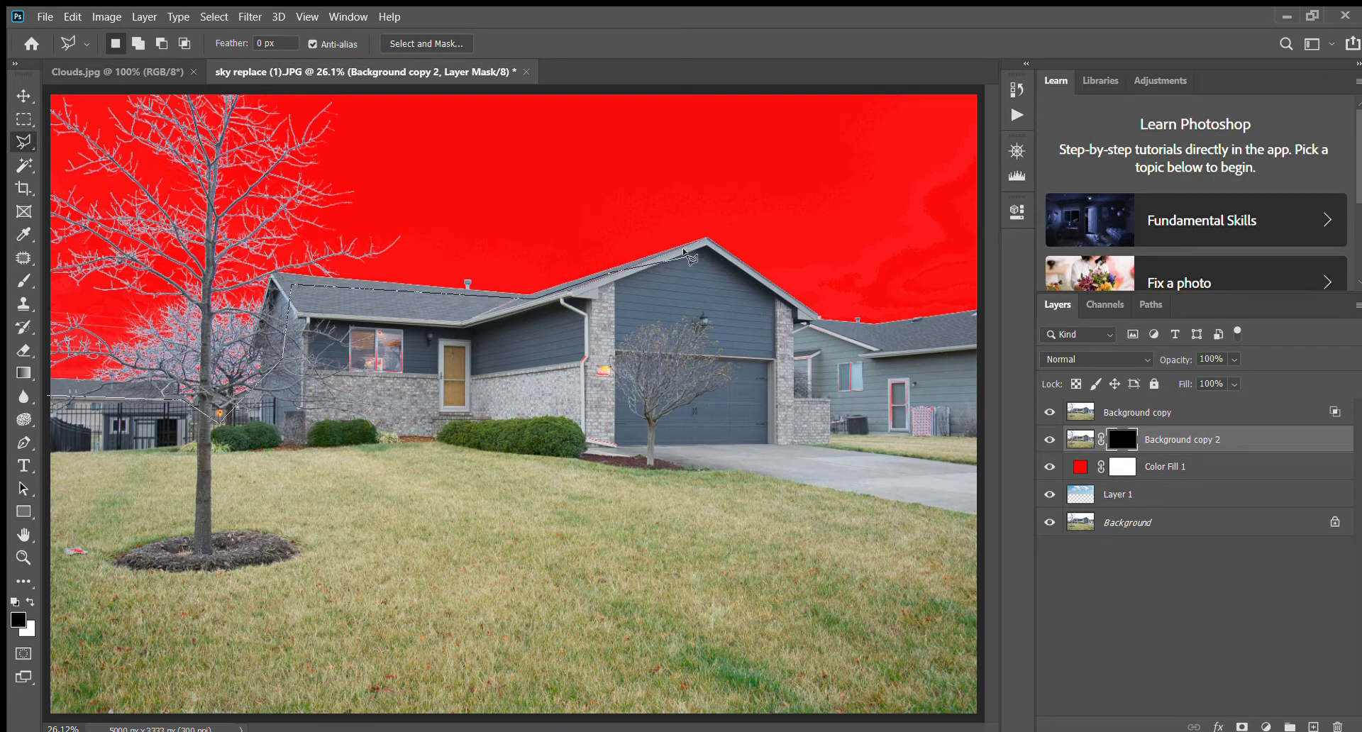
pyautogui.click(706, 240)
pyautogui.click(826, 342)
pyautogui.click(980, 342)
pyautogui.click(981, 716)
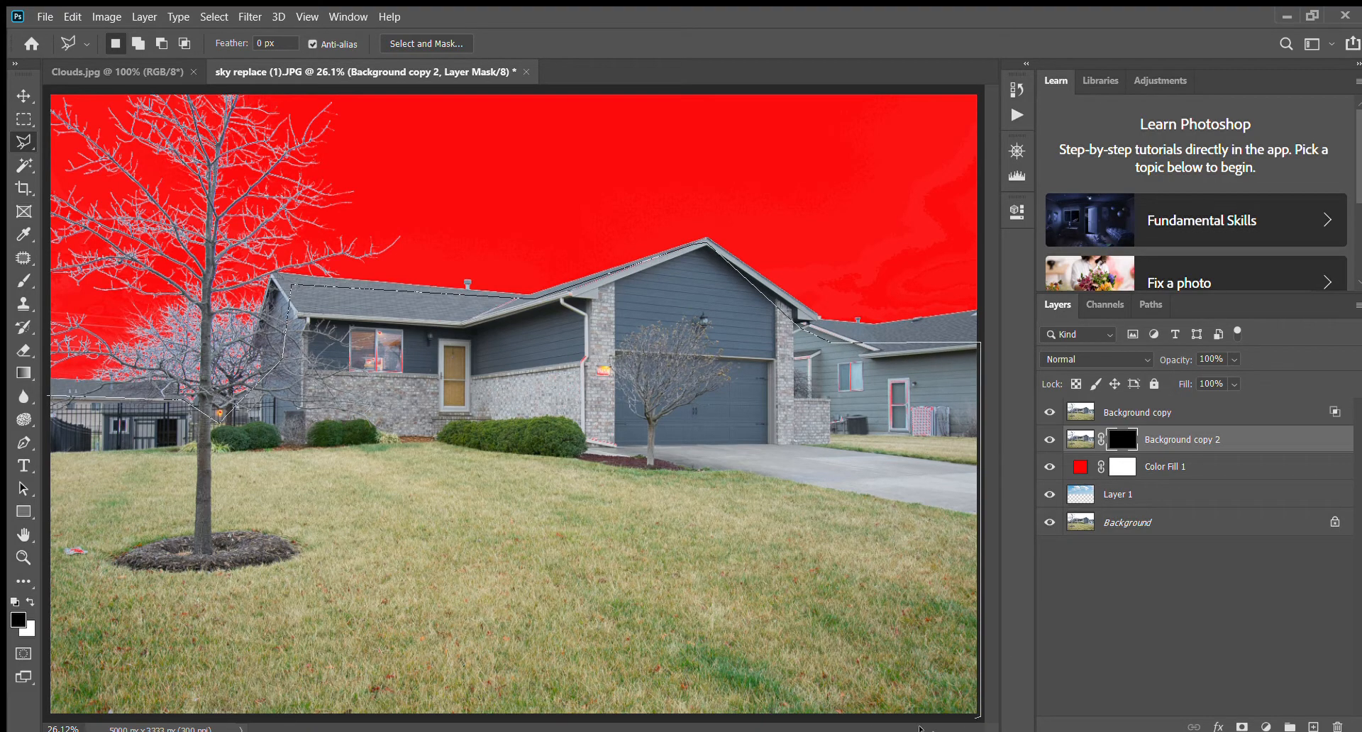
pyautogui.click(48, 715)
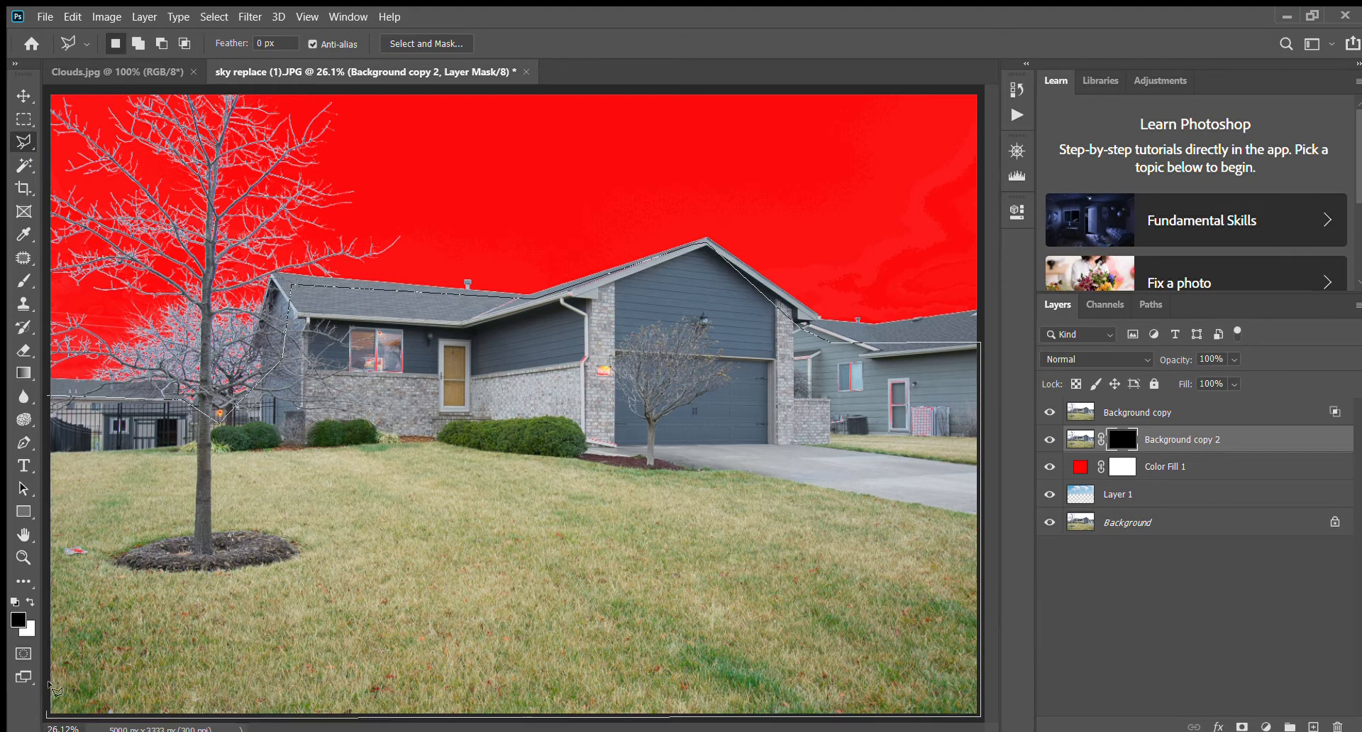
pyautogui.click(48, 395)
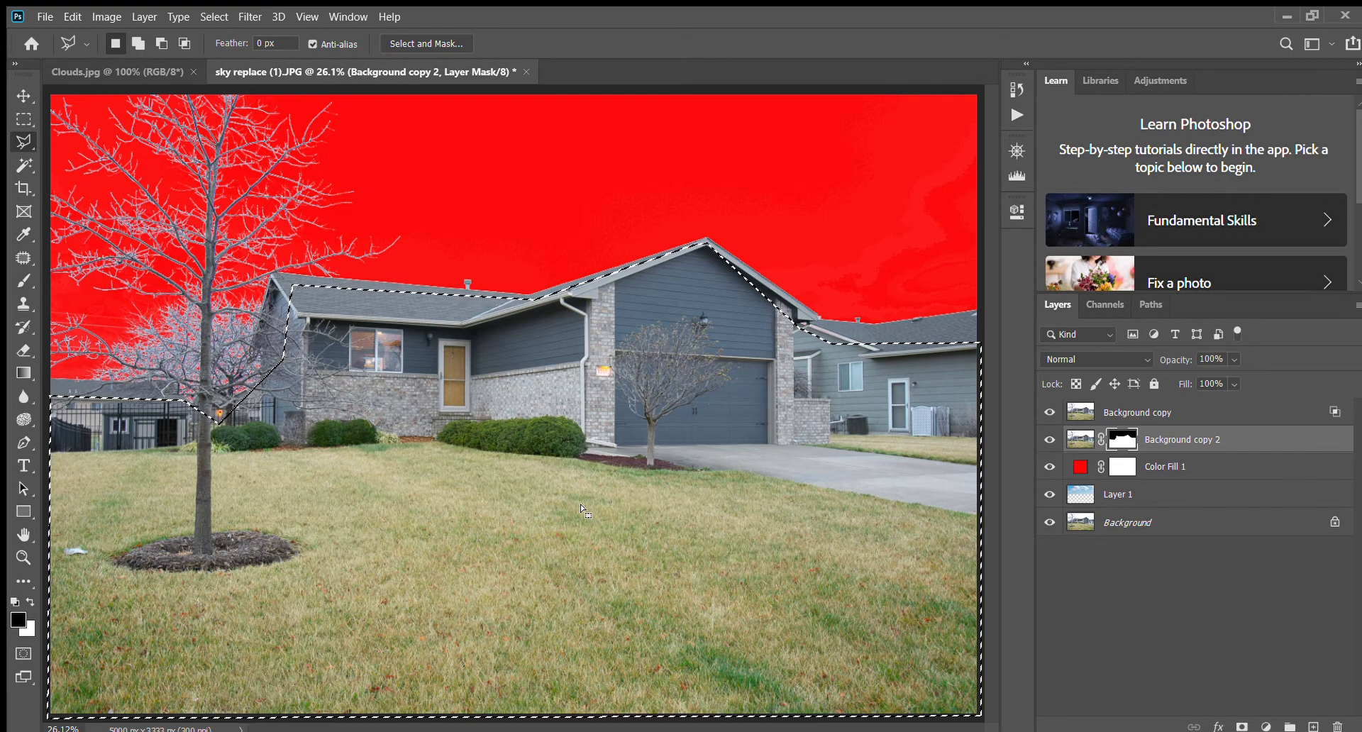
pyautogui.hotkey('ctrl', 'BackSpace')
pyautogui.hotkey('ctrl', 'd')
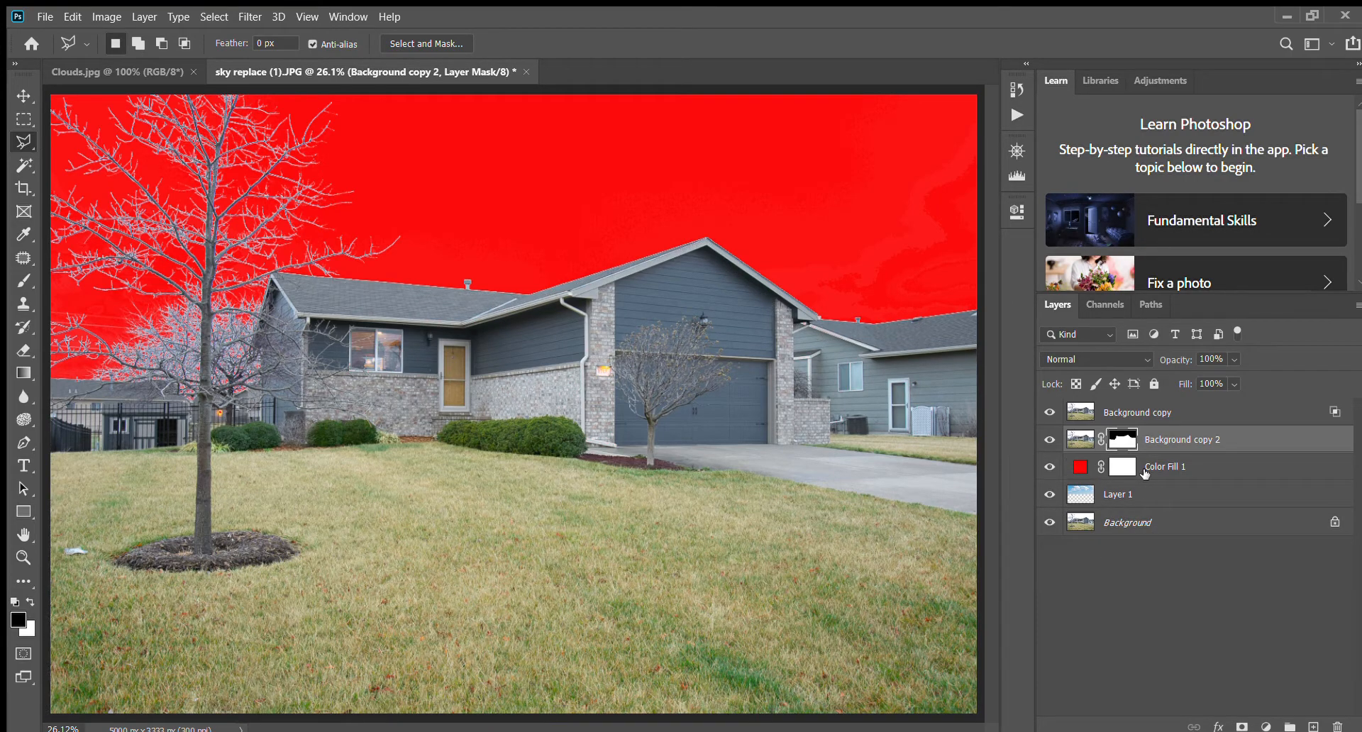
# Hide the red color fill layer and flatten the image into a single Background layer
pyautogui.click(1050, 466)
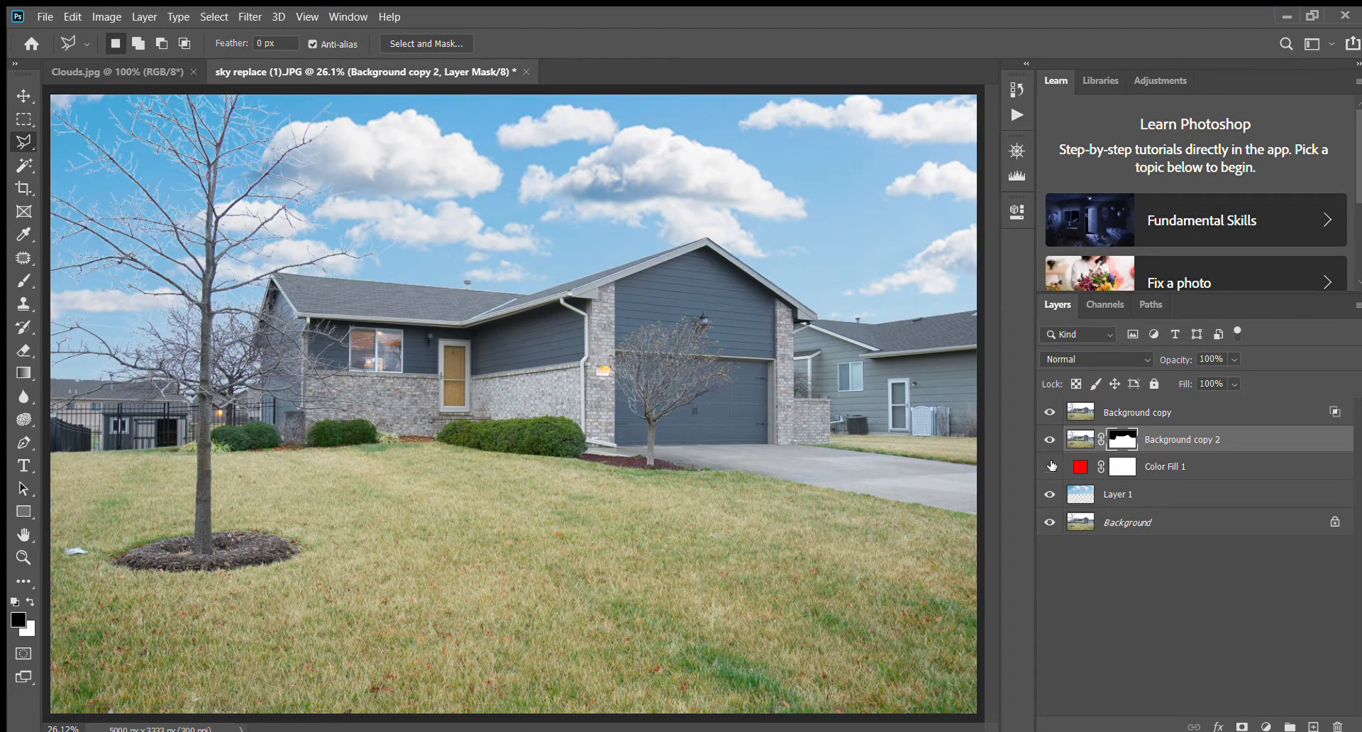
pyautogui.click(1182, 489)
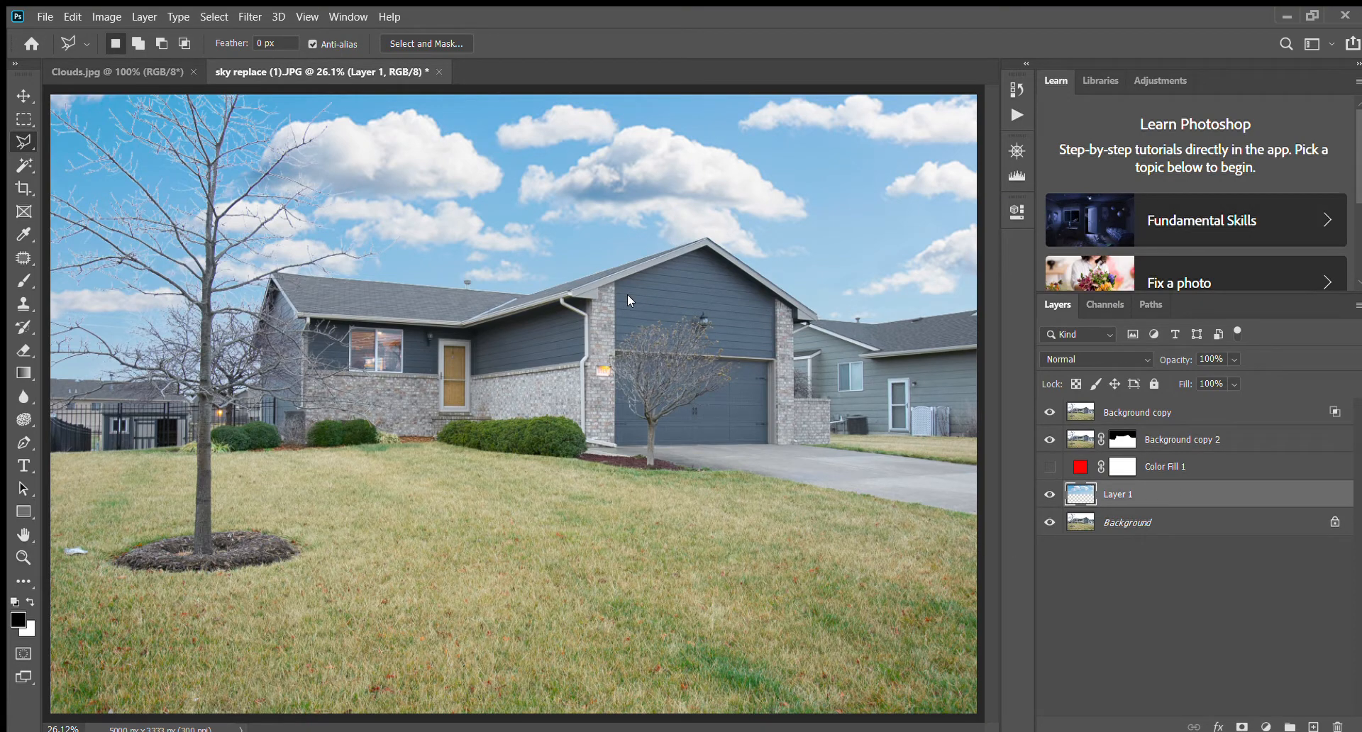
pyautogui.hotkey('ctrl', 'shift', 'e')
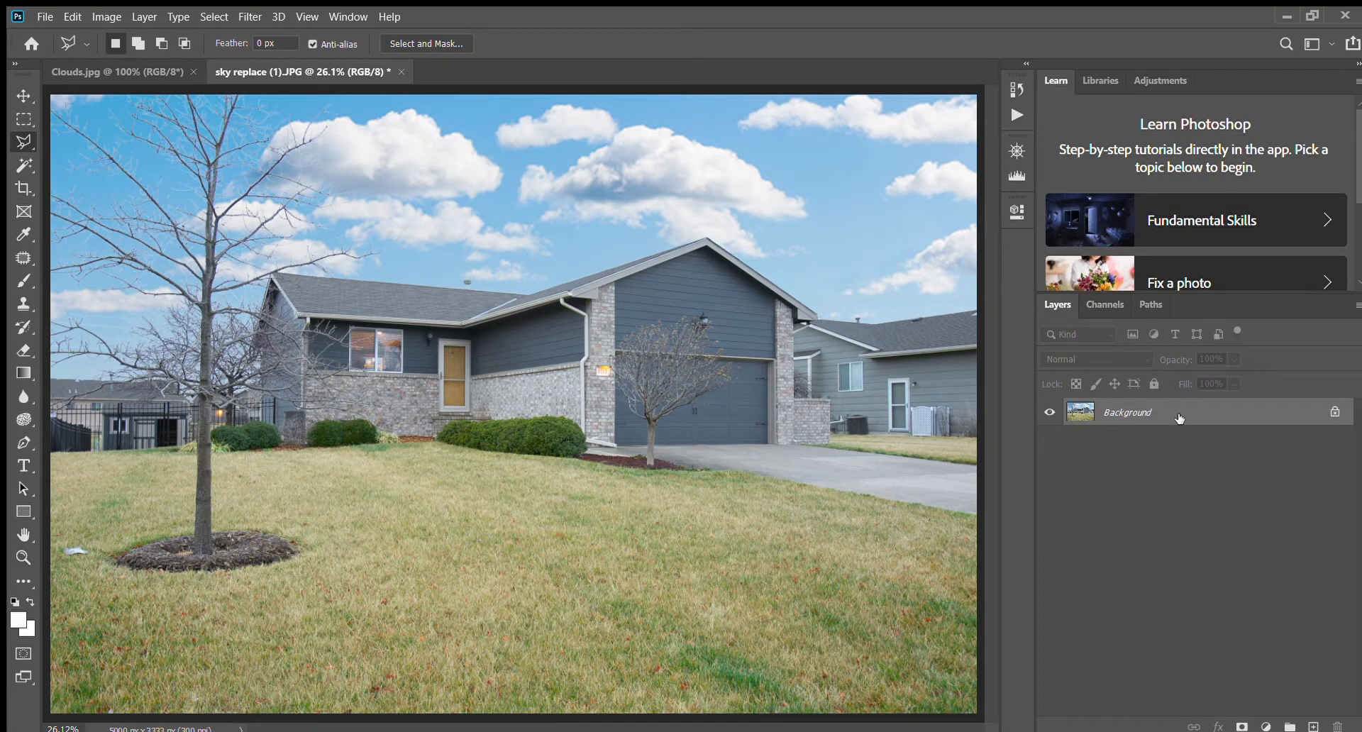